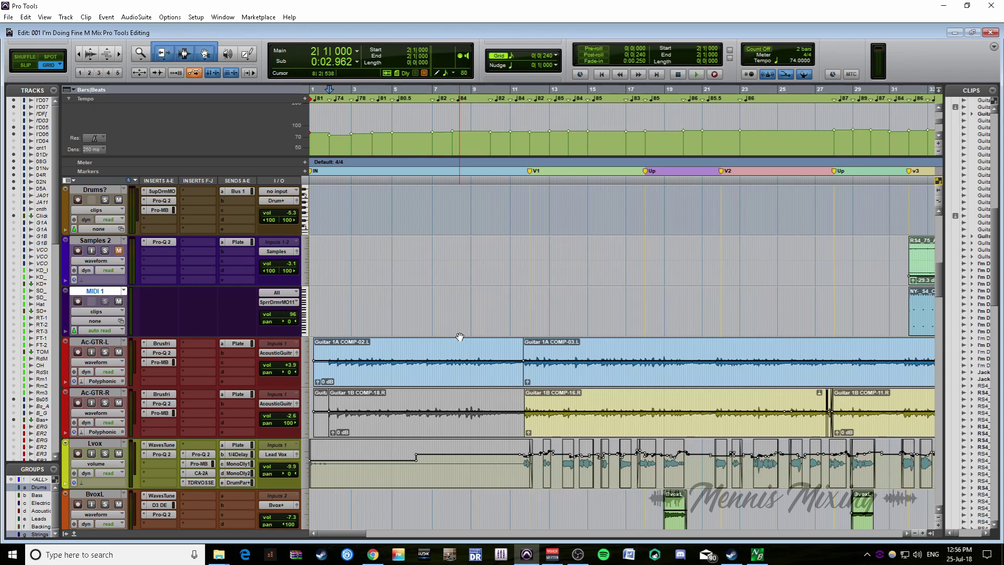
# - Look over the acoustic guitar clips and place the cursor on Ac-GTR-L at 2|1|000, where the guitar enters
pyautogui.hotkey('ctrl', '[')
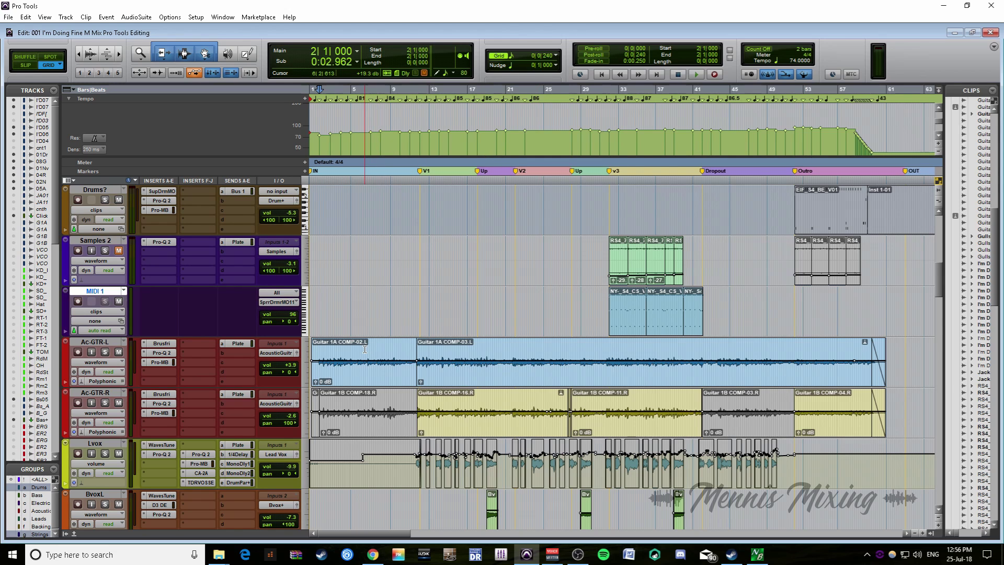
pyautogui.click(516, 386)
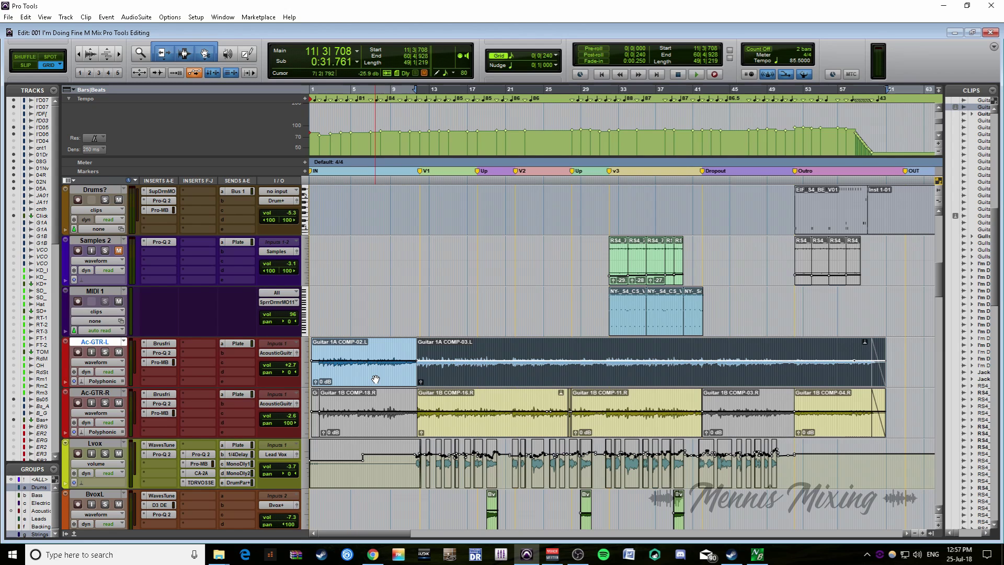
pyautogui.click(333, 354)
pyautogui.hotkey('ctrl', ']')
pyautogui.hotkey('ctrl', ']')
pyautogui.hotkey('ctrl', ']')
pyautogui.hotkey('ctrl', ']')
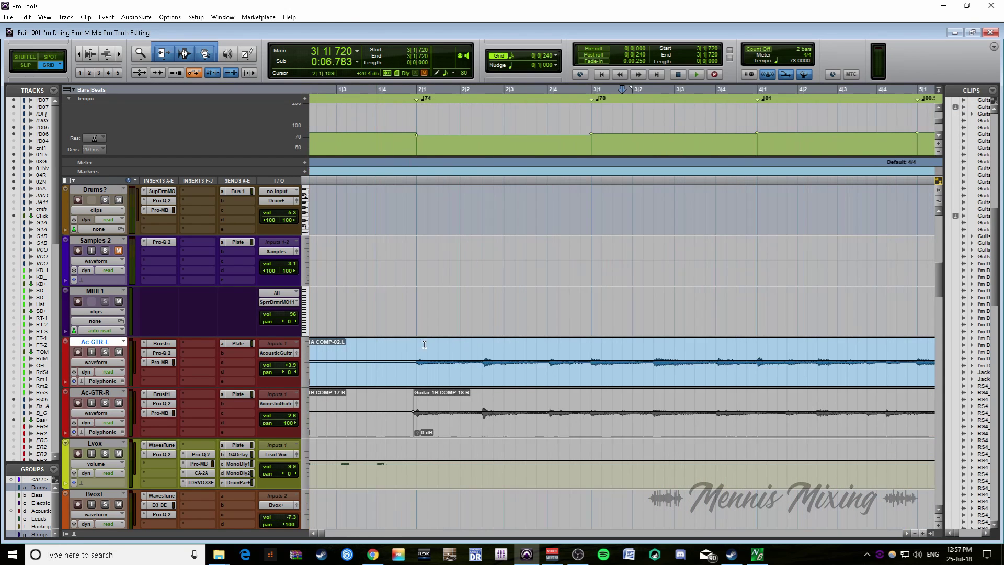
pyautogui.moveTo(428, 361); pyautogui.dragTo(275, 356)
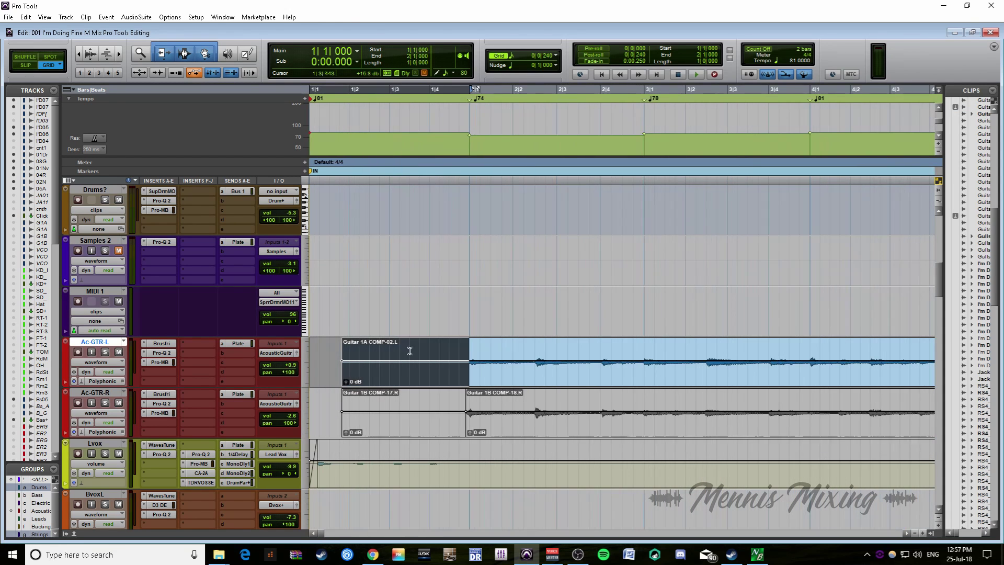
pyautogui.click(468, 352)
pyautogui.hotkey('ctrl', ']')
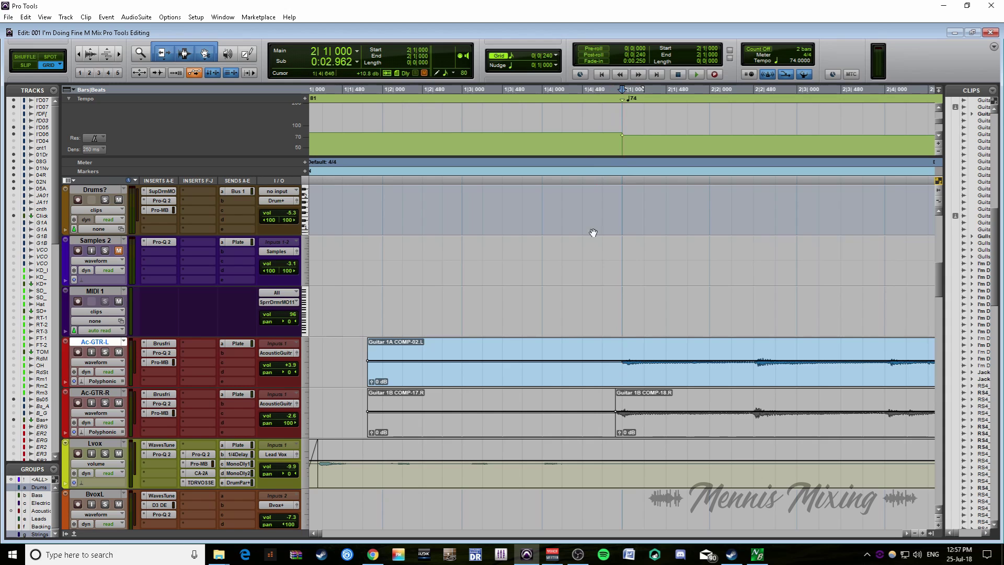
# - Inspect the settings of the existing tempo change at bar 2 without altering them
pyautogui.hotkey('ctrl', '[')
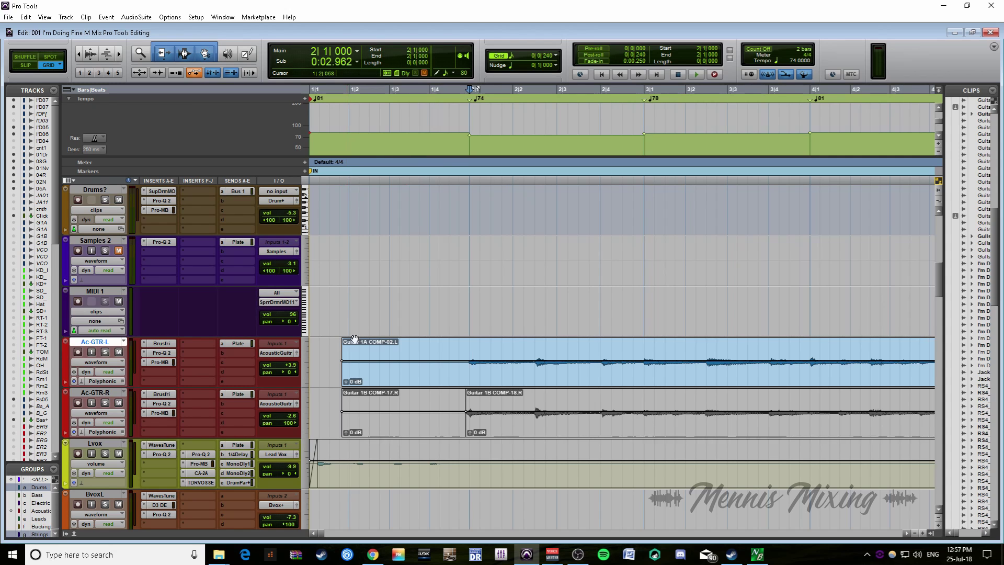
pyautogui.hotkey('ctrl', '[')
pyautogui.hotkey('ctrl', ']')
pyautogui.doubleClick(473, 103)
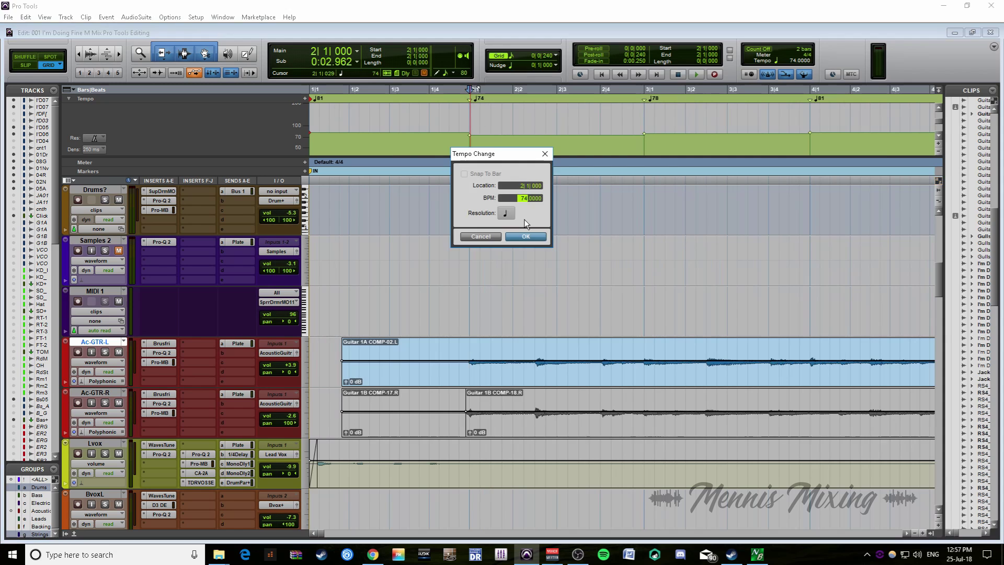
pyautogui.click(545, 155)
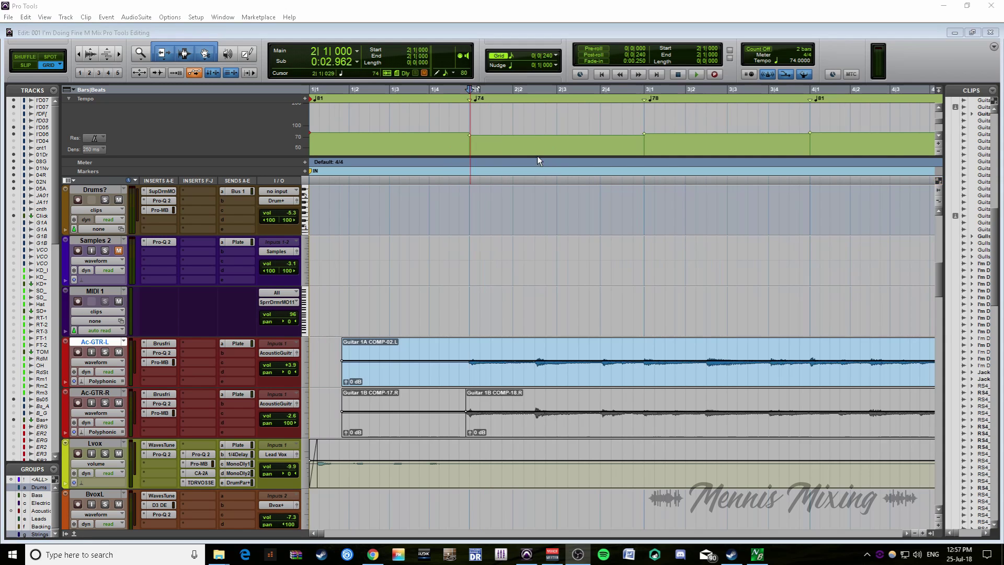
pyautogui.doubleClick(468, 101)
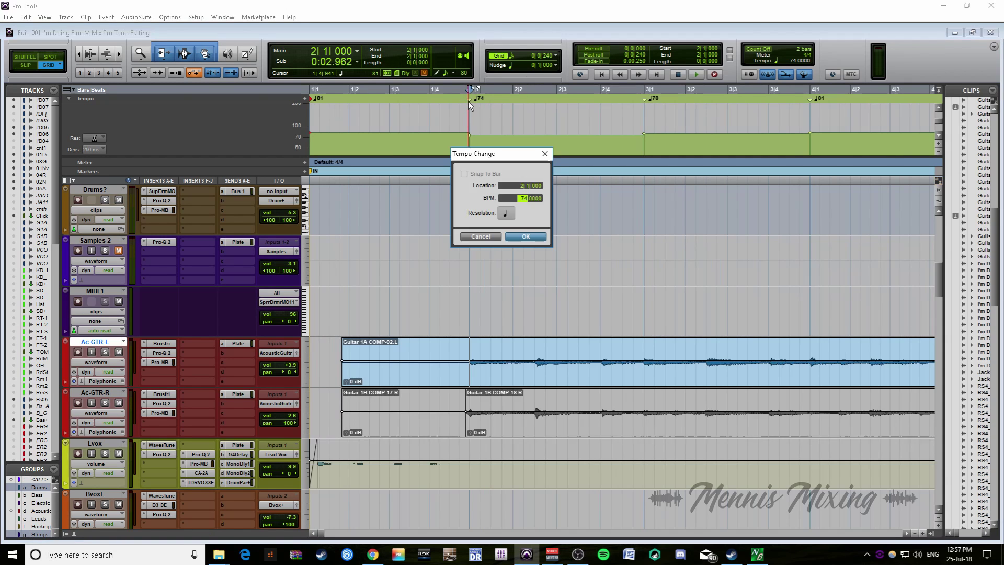
pyautogui.click(545, 152)
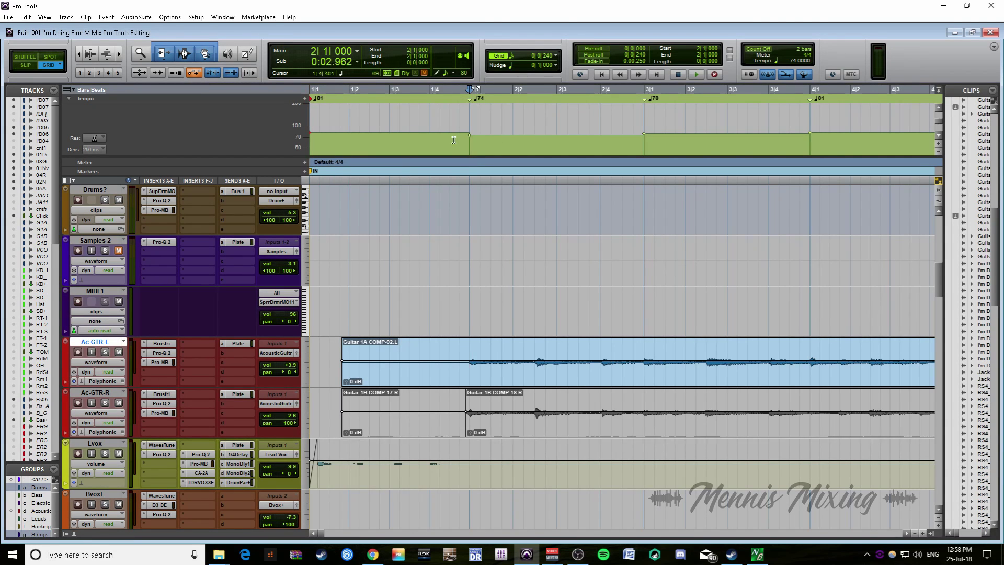
# - Move the cursor to bar 3 and view the options for adding a tempo change there, leaving it unadded
pyautogui.press('Tab')
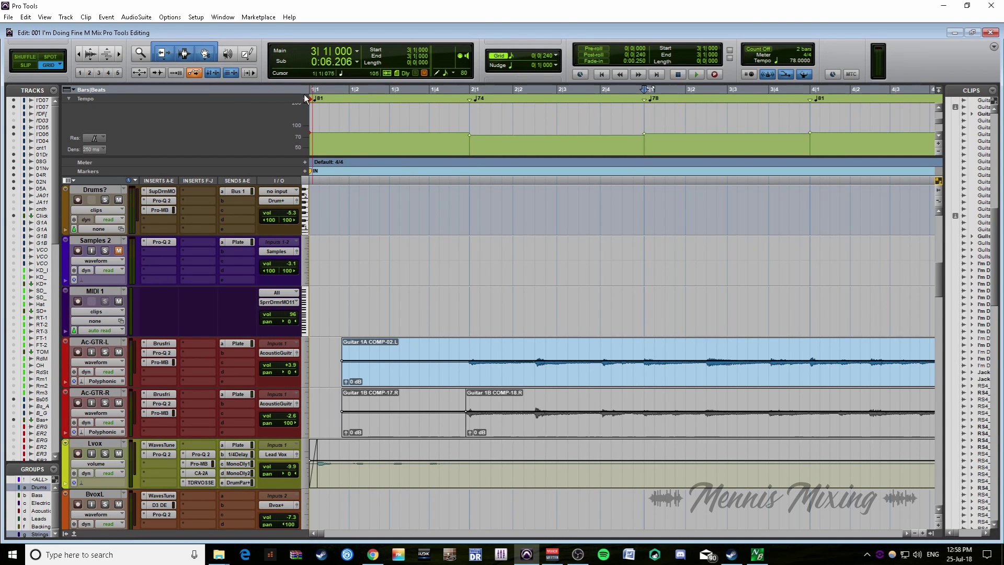
pyautogui.click(305, 99)
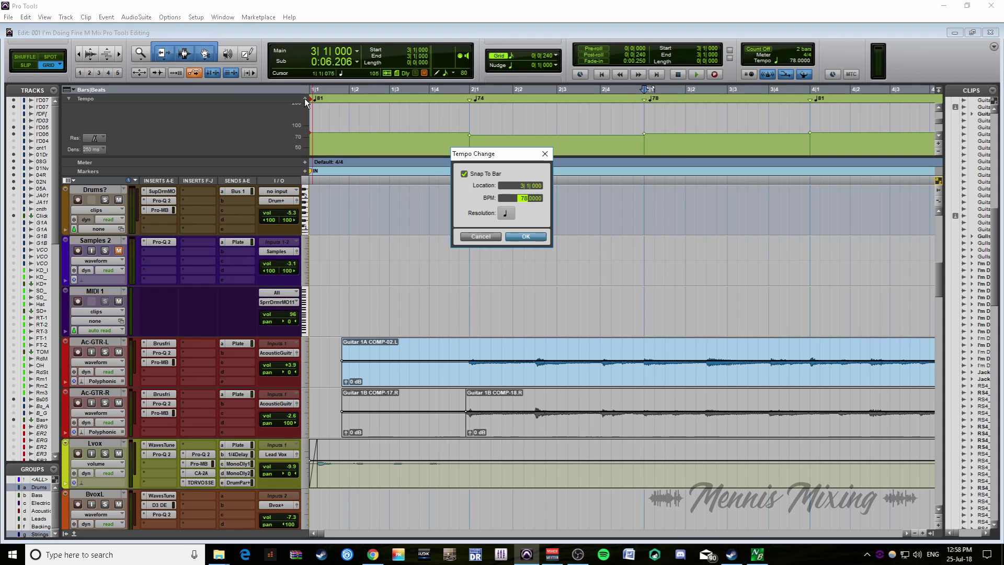
pyautogui.click(543, 154)
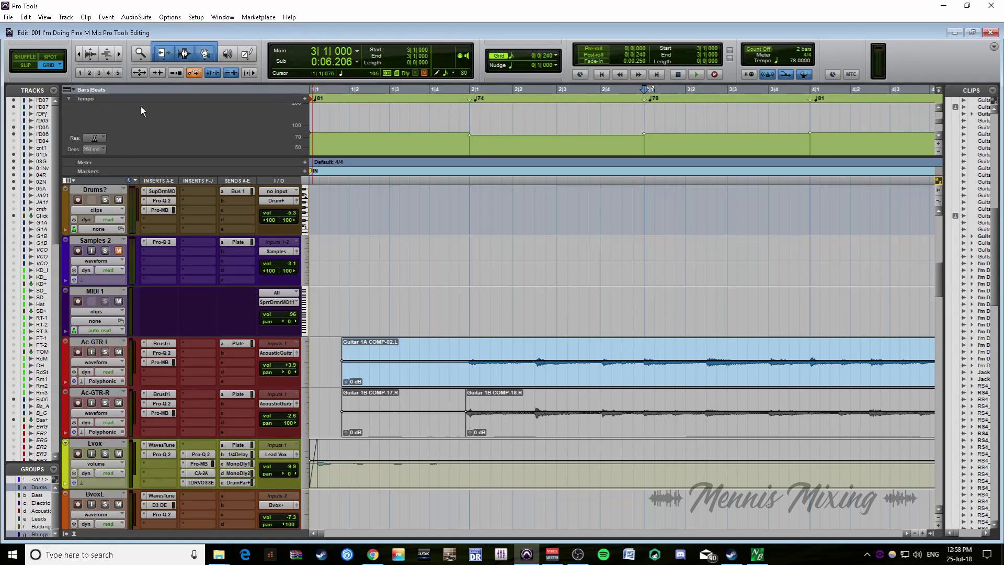
# - Reduce the rulers to the main ruler only and bring all rulers back into view
pyautogui.click(74, 89)
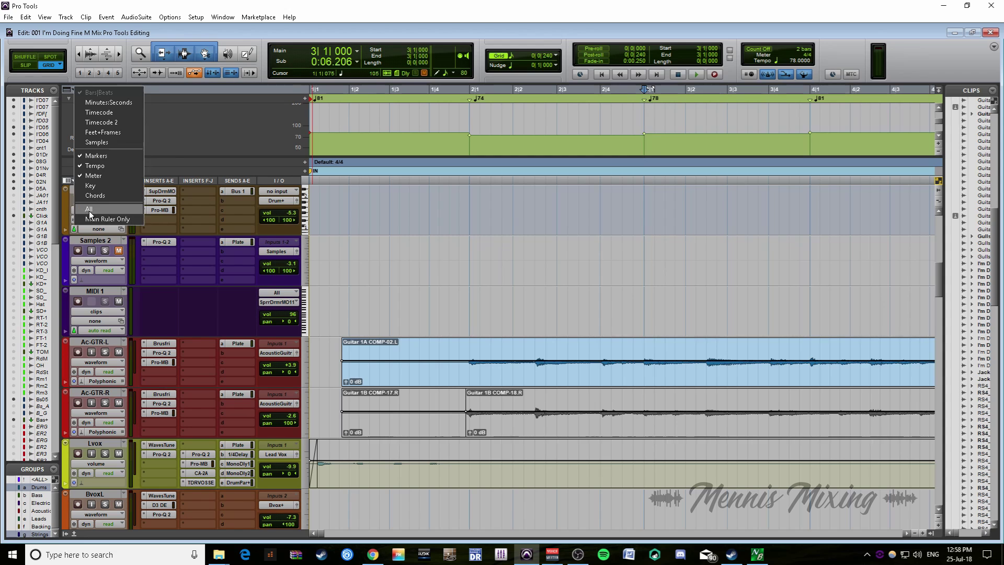
pyautogui.click(102, 219)
pyautogui.click(73, 94)
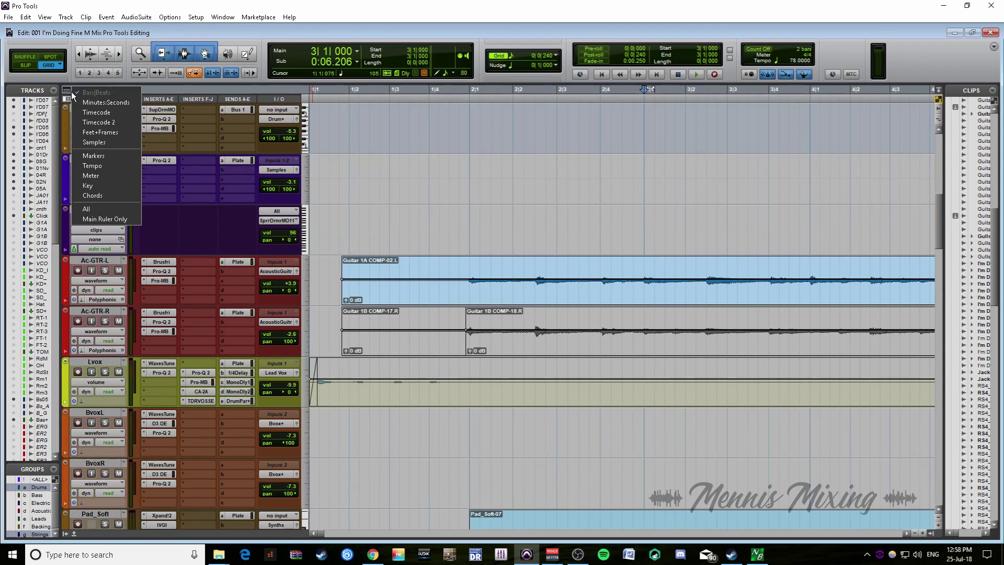
pyautogui.click(102, 209)
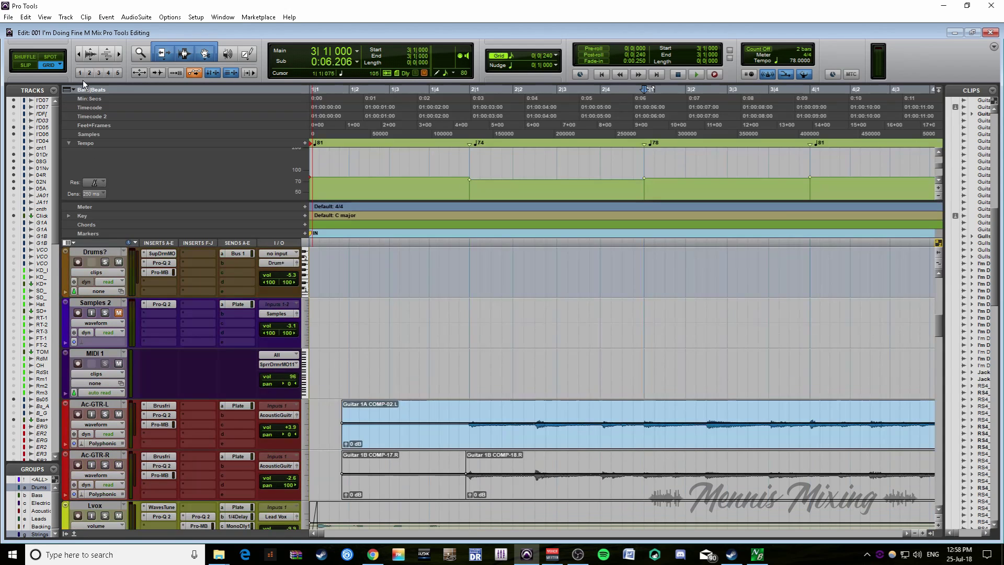
pyautogui.click(77, 89)
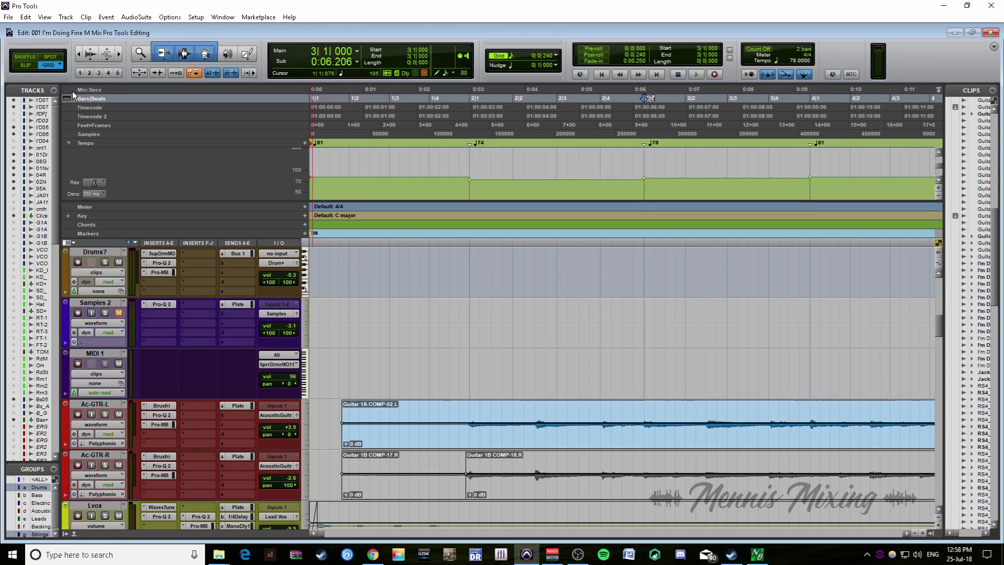
# - Hide all rulers except the main Bars|Beats ruler and show the Tempo ruler beneath it
pyautogui.click(74, 99)
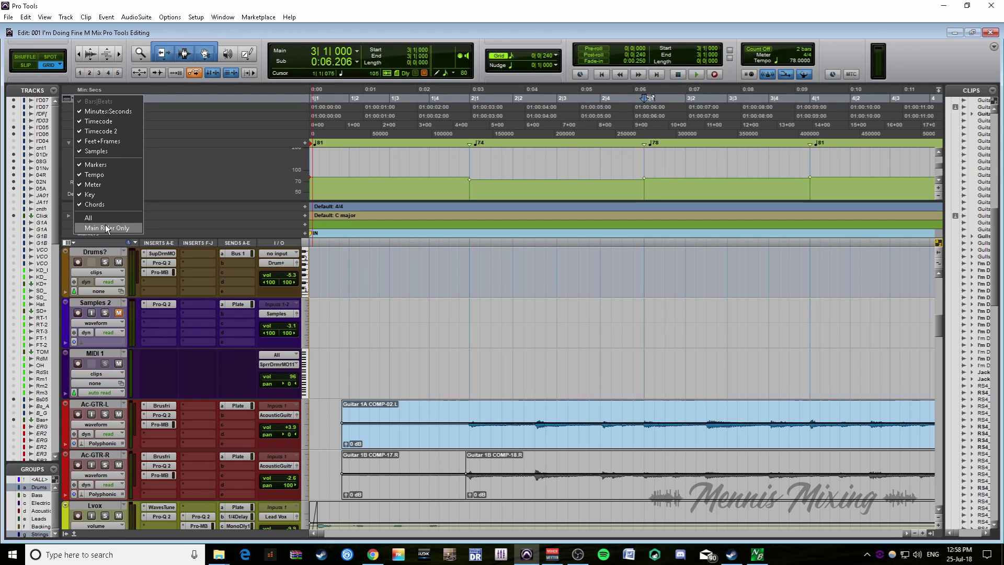
pyautogui.click(104, 227)
pyautogui.click(73, 90)
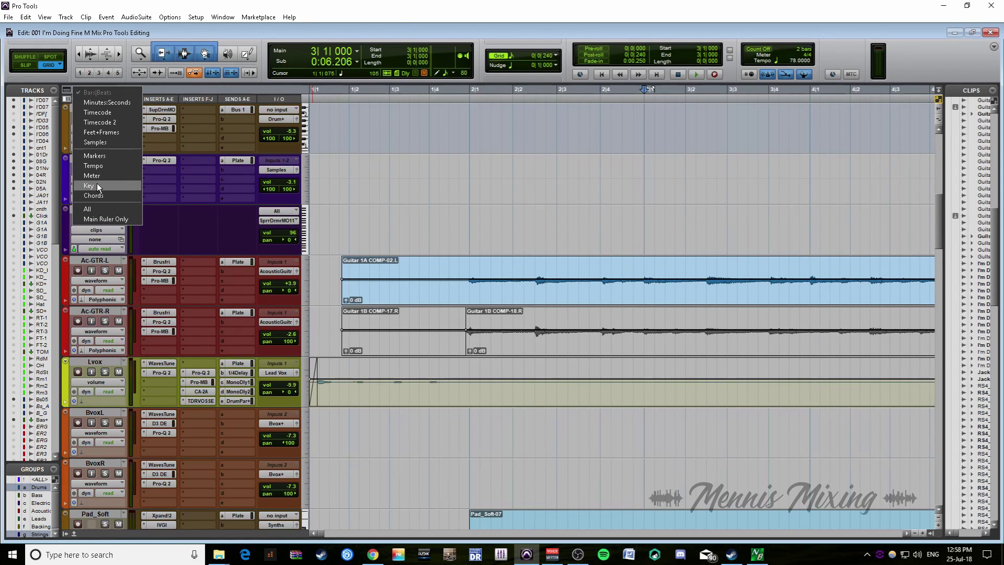
pyautogui.click(95, 165)
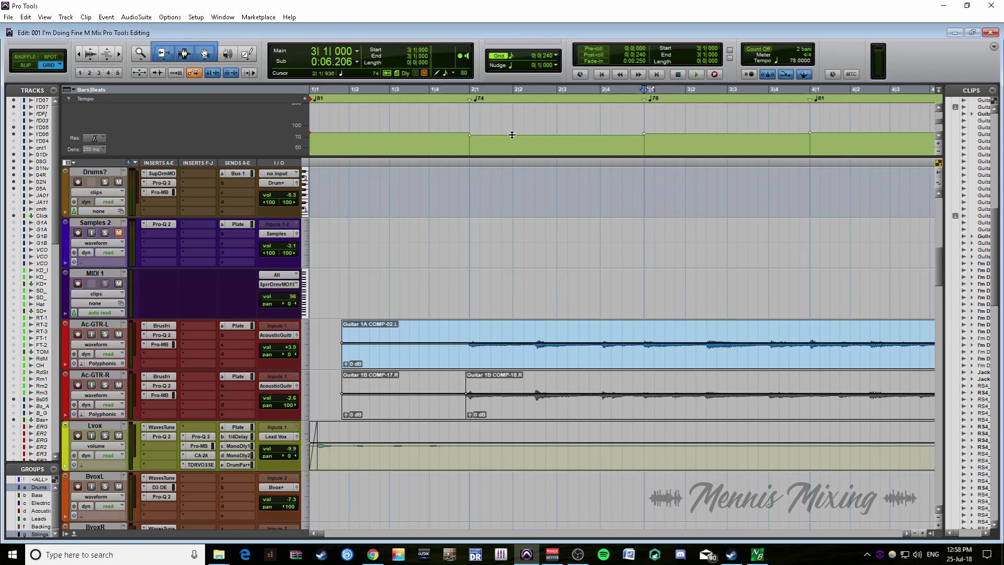
# - Set the tempo change at 2|1|000 to 81 BPM
pyautogui.hotkey('ctrl', '[')
pyautogui.hotkey('ctrl', '[')
pyautogui.hotkey('ctrl', ']')
pyautogui.hotkey('ctrl', ']')
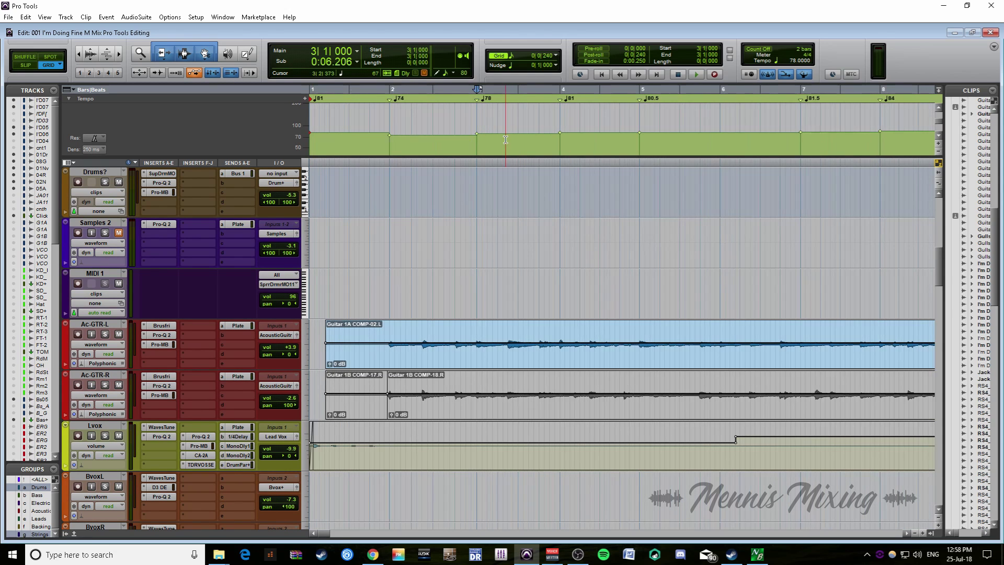
pyautogui.hotkey('ctrl', '[')
pyautogui.hotkey('ctrl', '[')
pyautogui.hotkey('ctrl', ']')
pyautogui.hotkey('ctrl', ']')
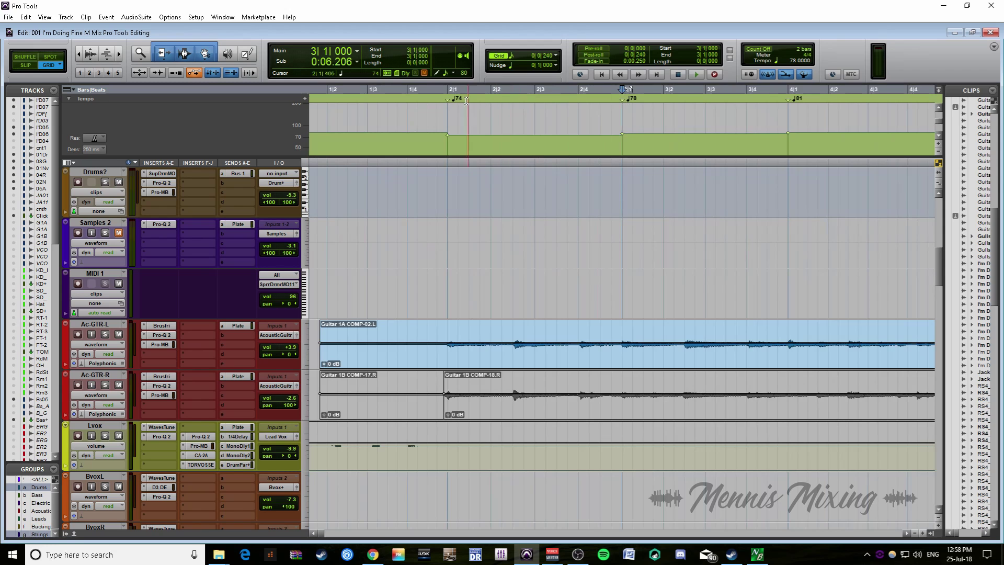
pyautogui.doubleClick(448, 100)
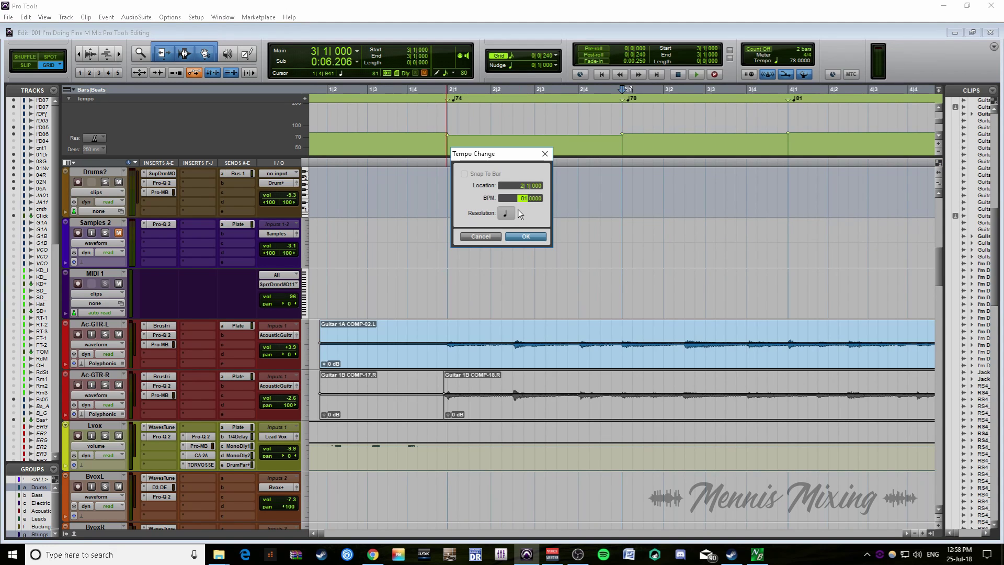
pyautogui.press('Escape')
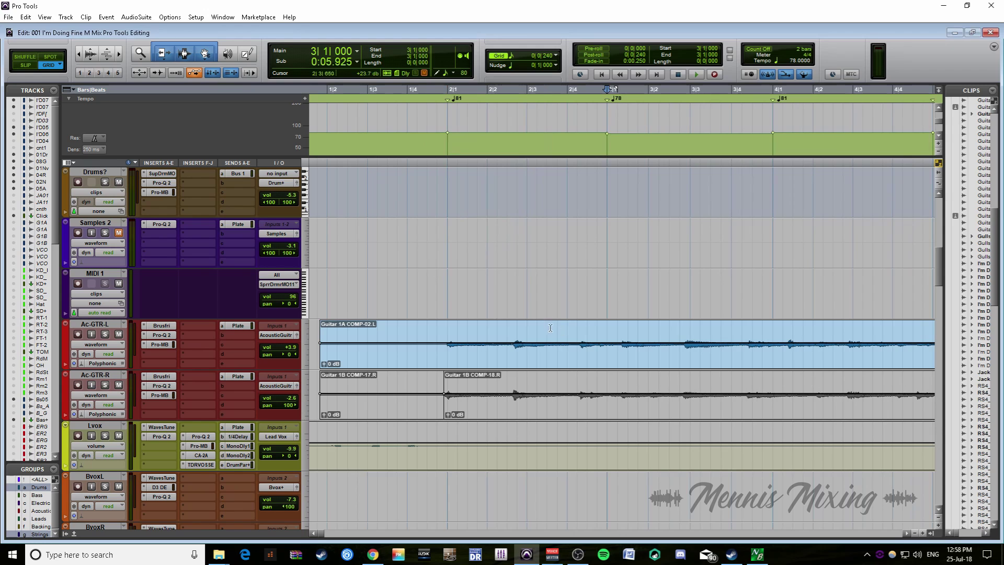
# - Solo the Ac-GTR-L track and play it from the start of bar 2 past the next downbeat
pyautogui.click(448, 331)
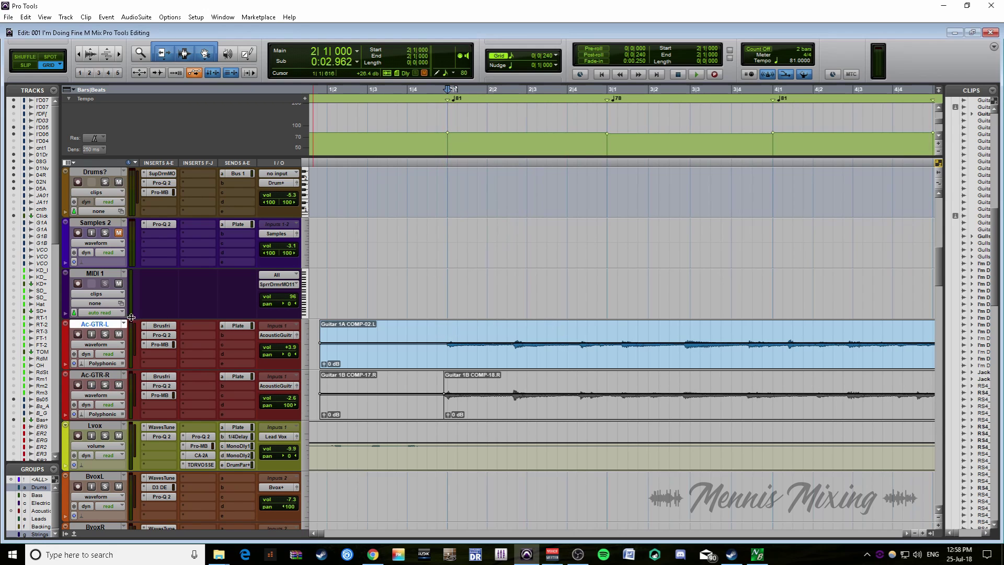
pyautogui.click(106, 333)
pyautogui.press('space')
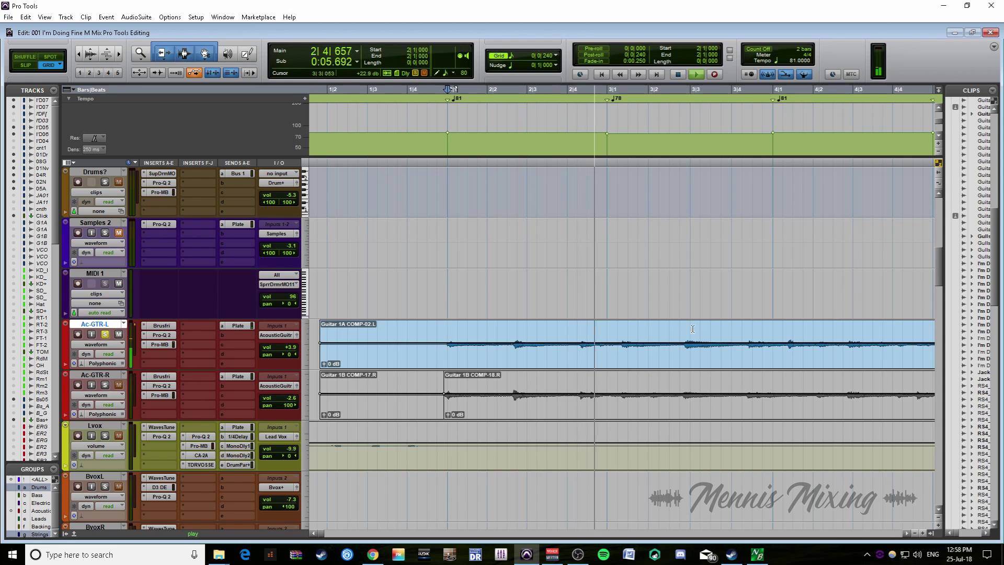
pyautogui.press('space')
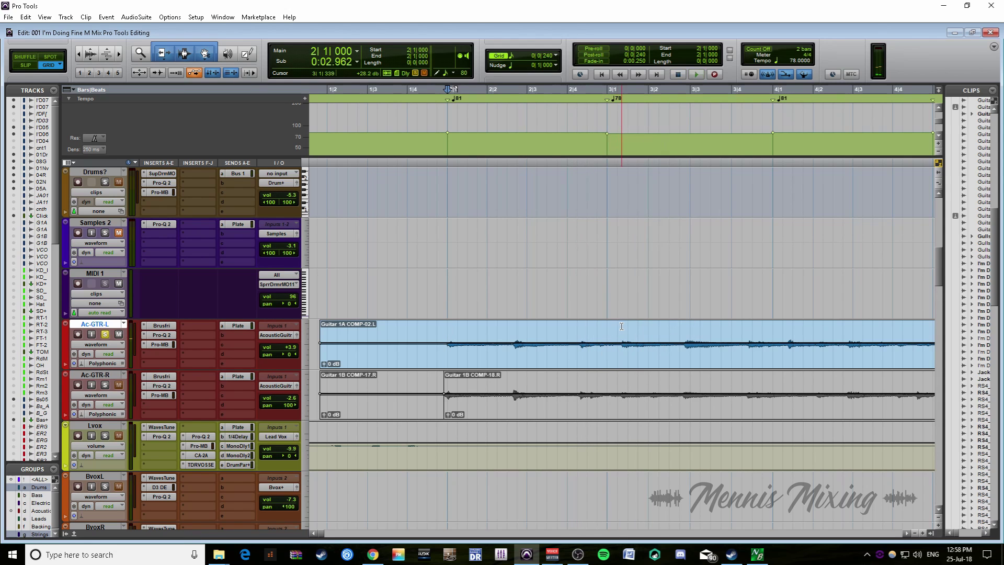
# - Switch to Slip mode and mark the guitar's next downbeat, tracing the span from bar 2 on the MIDI 1 track
pyautogui.moveTo(619, 325); pyautogui.dragTo(625, 326)
pyautogui.press('F3')
pyautogui.click(622, 327)
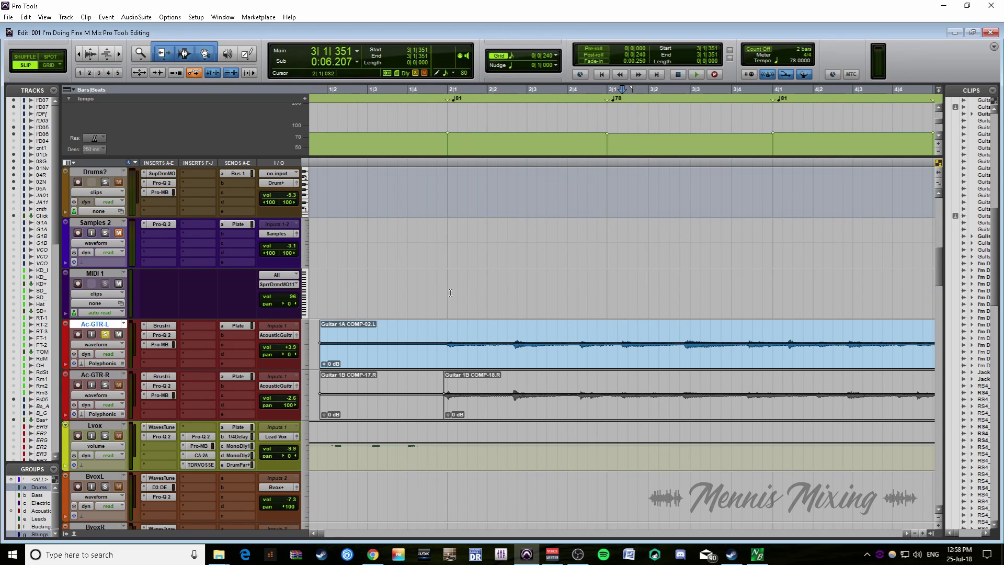
pyautogui.moveTo(448, 294); pyautogui.dragTo(623, 296)
pyautogui.click(622, 294)
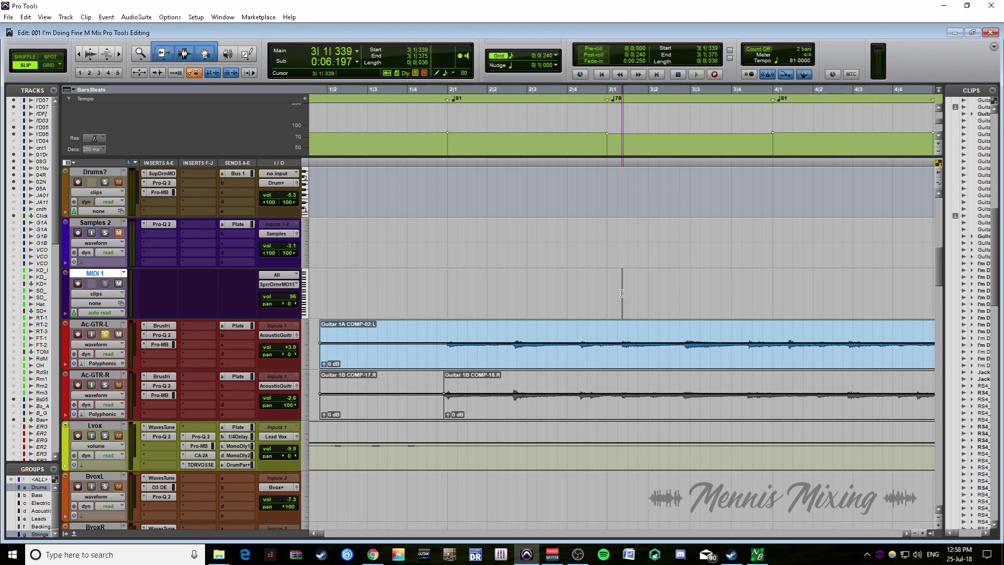
# - Set the tempo change at 2|1|000 to 74 BPM so bar 3 lines up with the guitar's downbeat
pyautogui.doubleClick(448, 106)
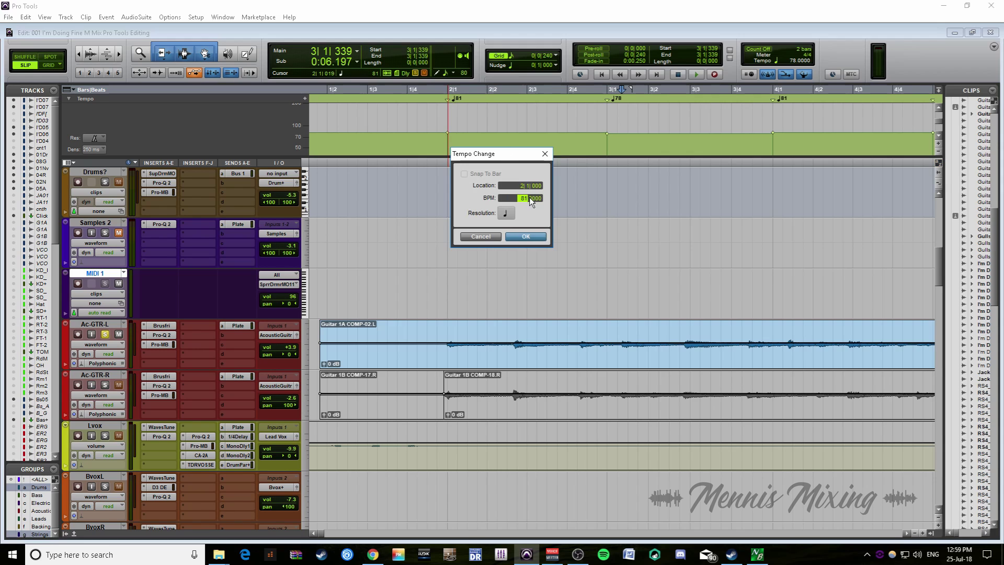
pyautogui.write('74')
pyautogui.press('Return')
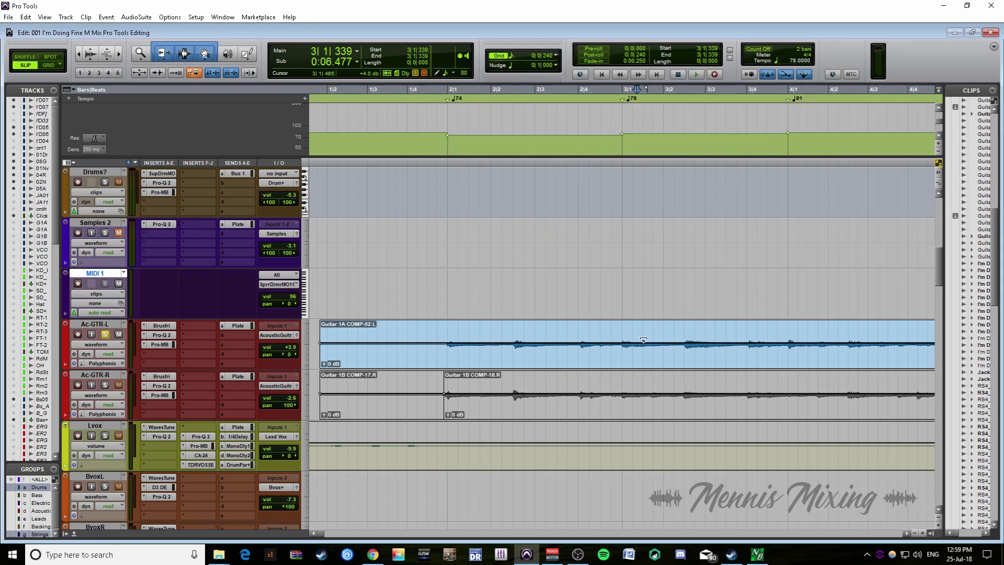
# - Check the guitar hits against bars 2 and 3 on Ac-GTR-L and play from bar 3 to the next downbeat
pyautogui.click(447, 328)
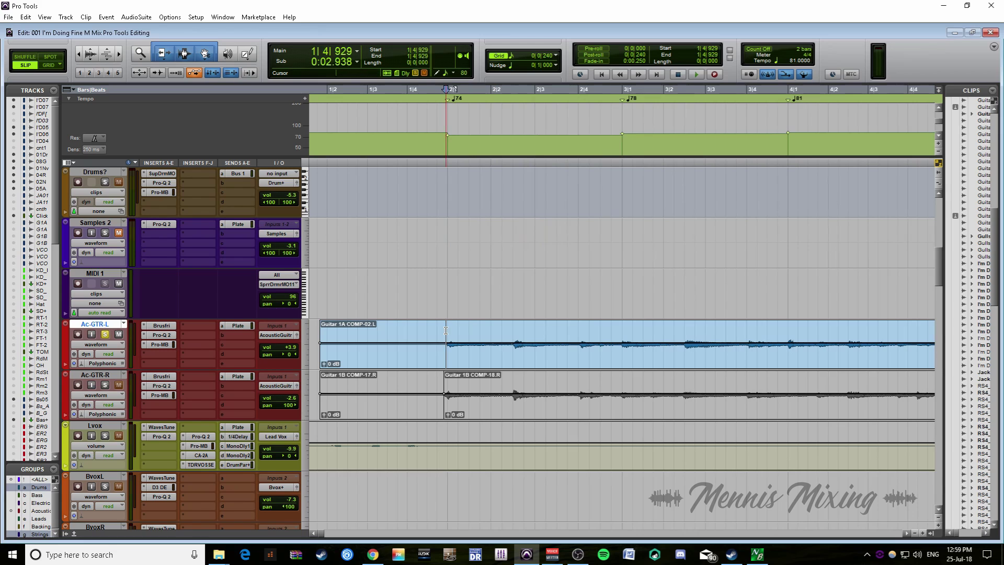
pyautogui.click(623, 328)
pyautogui.click(619, 328)
pyautogui.click(622, 327)
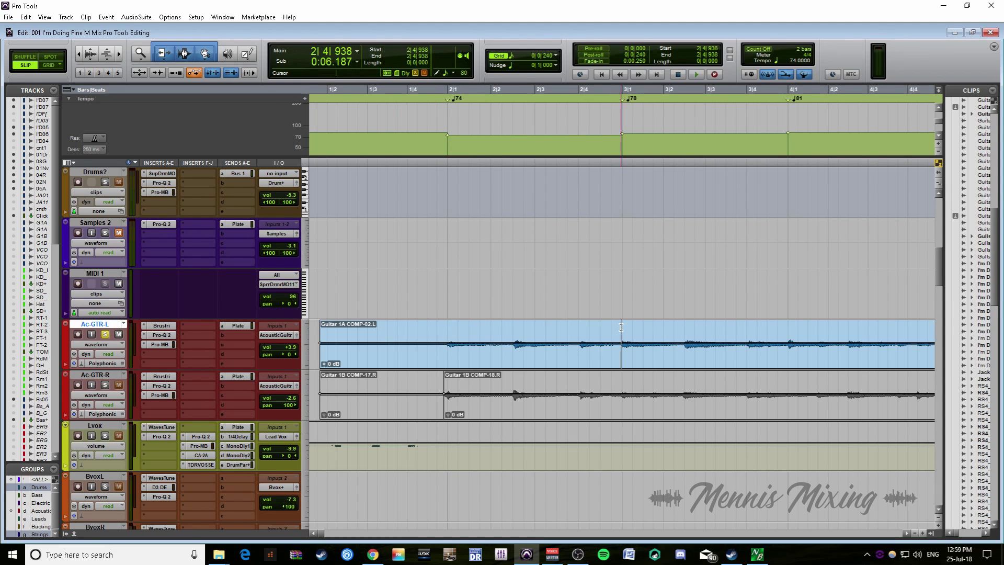
pyautogui.click(622, 329)
pyautogui.press('space')
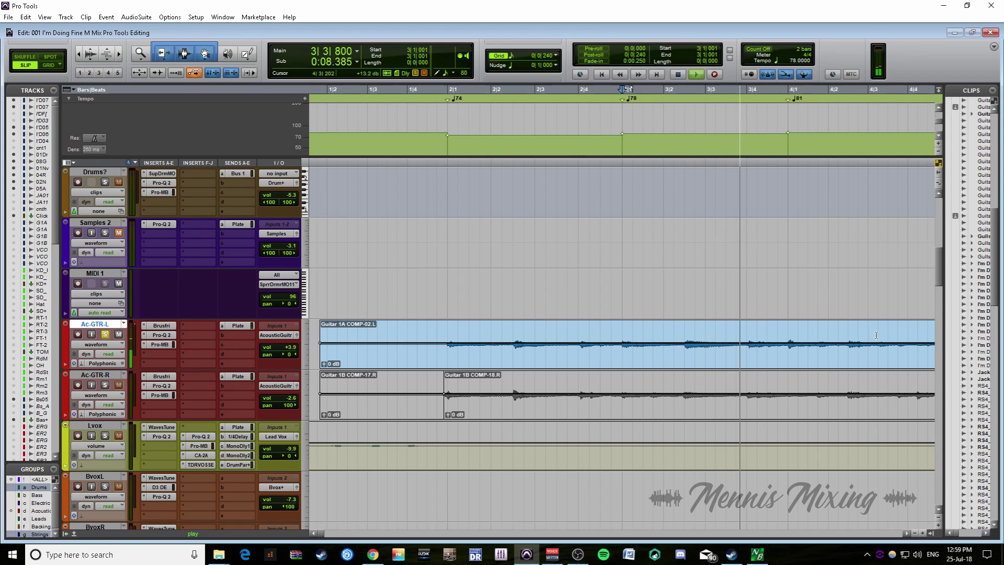
pyautogui.press('space')
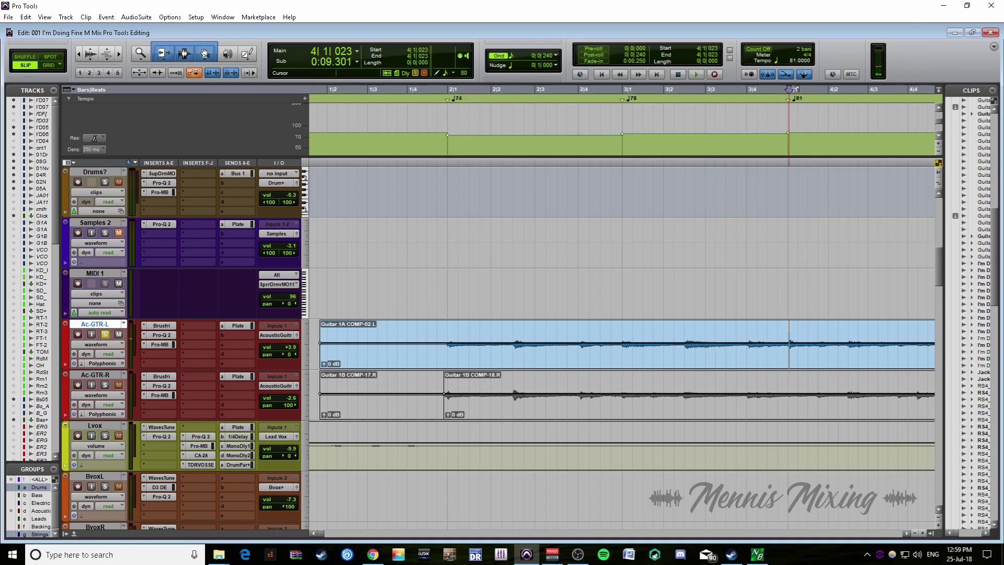
# - Examine the tempo map across the whole song, from the first bar to the empty section beyond bar 63
pyautogui.hotkey('ctrl', '[')
pyautogui.hotkey('ctrl', '[')
pyautogui.hotkey('ctrl', '[')
pyautogui.hotkey('ctrl', '[')
pyautogui.hotkey('ctrl', '[')
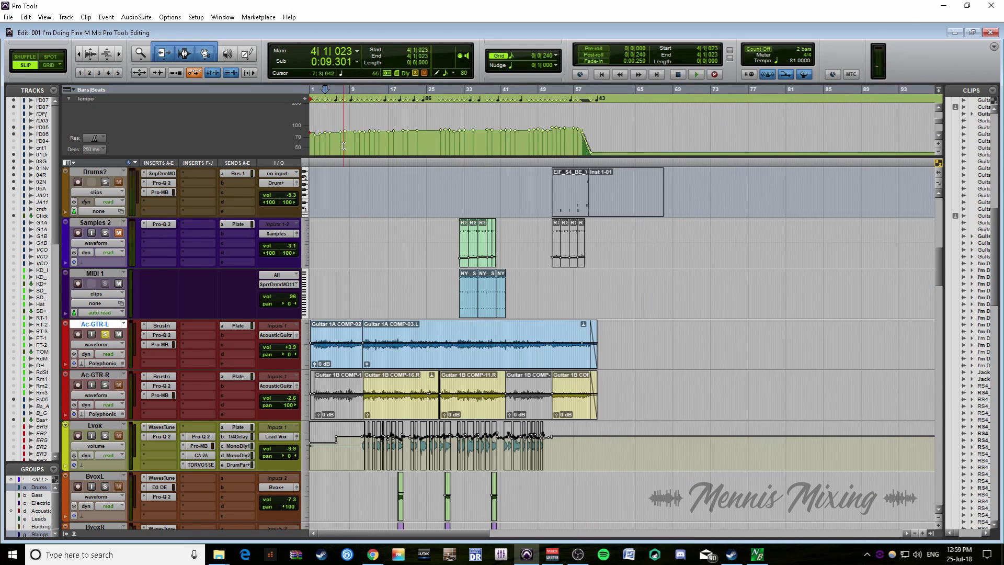
pyautogui.moveTo(625, 132)
pyautogui.mouseDown()
pyautogui.moveTo(307, 131)
pyautogui.moveTo(615, 133)
pyautogui.mouseUp()
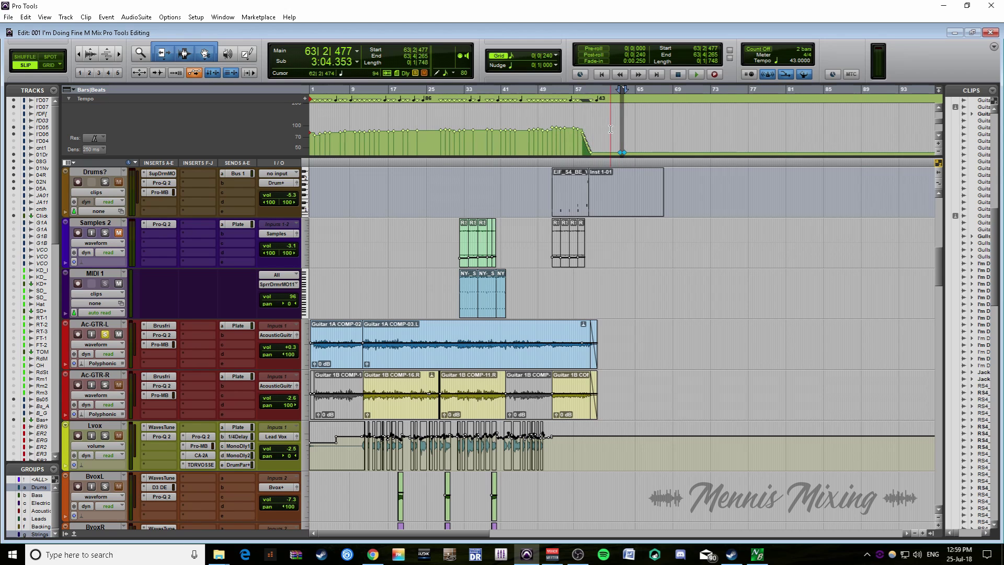
pyautogui.click(430, 235)
pyautogui.press('Tab')
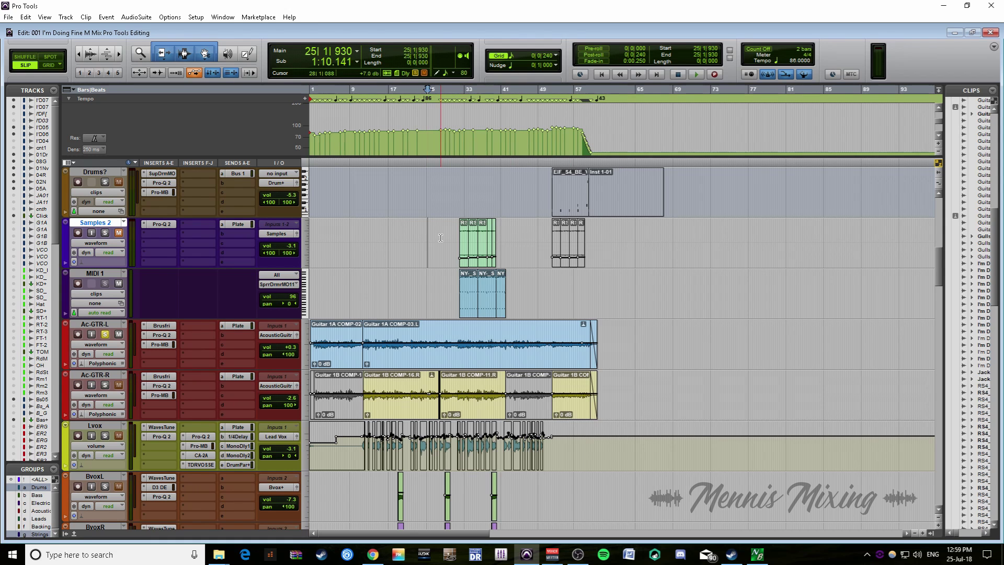
# - Select the three consecutive MIDI clips on the MIDI 1 track, starting at bar 32
pyautogui.scroll(3, 639, 307)
pyautogui.click(636, 309)
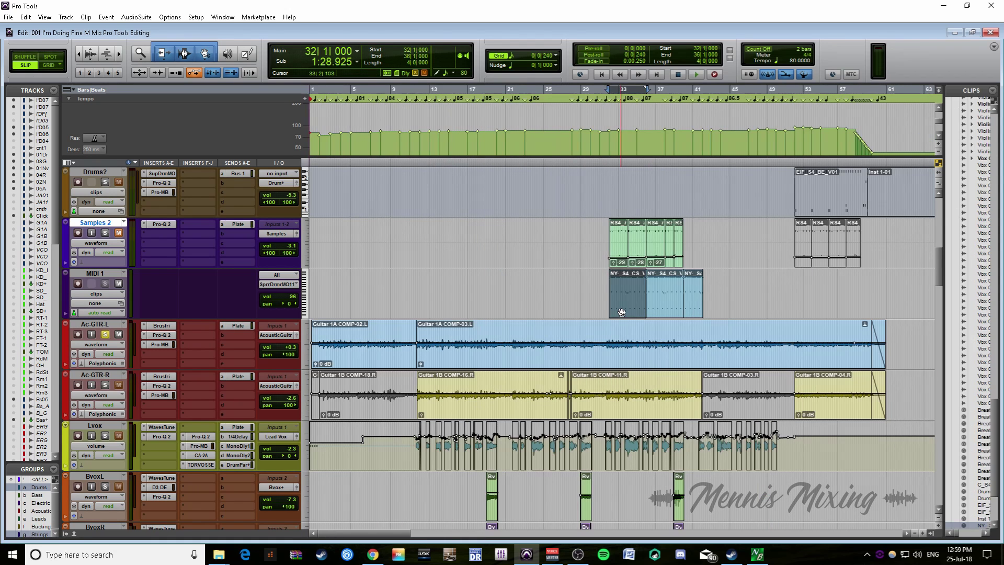
pyautogui.click(693, 307)
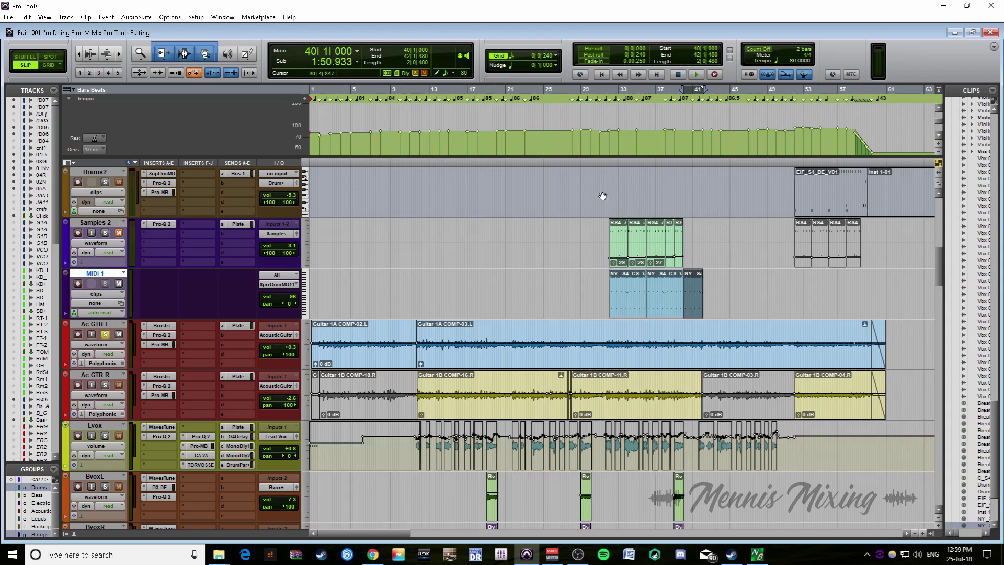
pyautogui.click(585, 306)
pyautogui.click(635, 306)
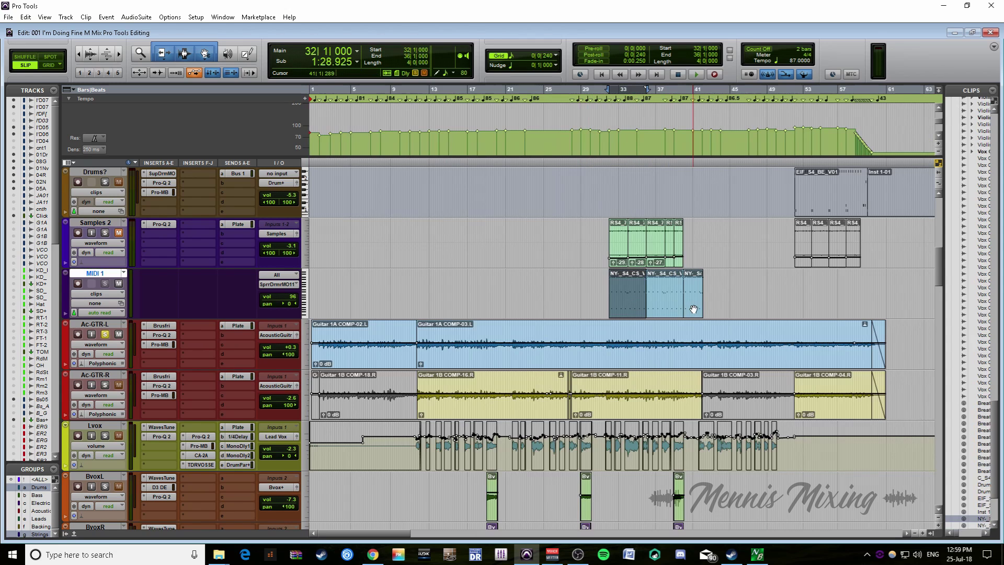
pyautogui.keyDown('shift'); pyautogui.click(694, 308); pyautogui.keyUp('shift')
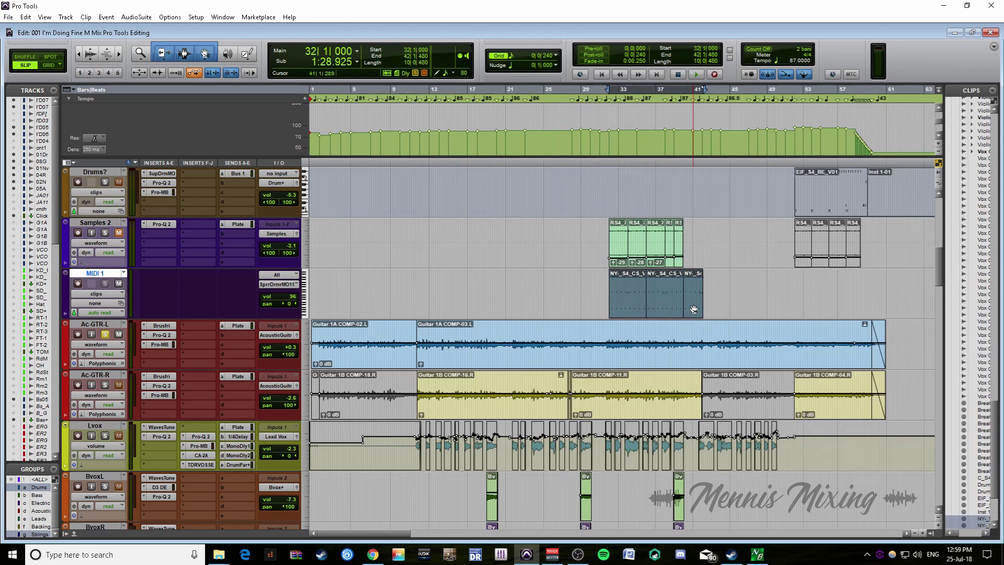
# - Solo the Drums? track and play the first MIDI 1 clip from bar 32 together with the guitar, up to about bar 36
pyautogui.click(622, 288)
pyautogui.press('t')
pyautogui.press('t')
pyautogui.click(650, 303)
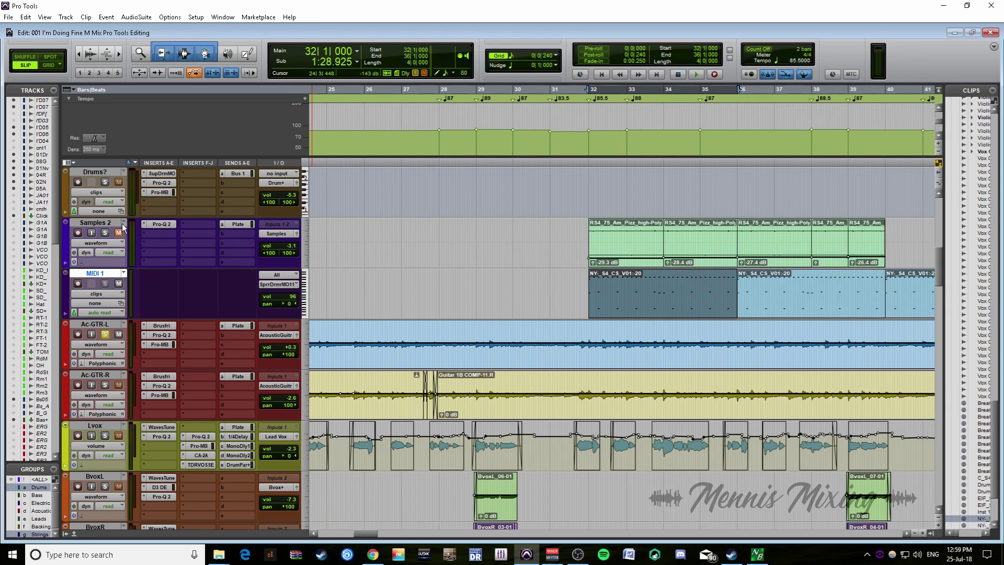
pyautogui.press('space')
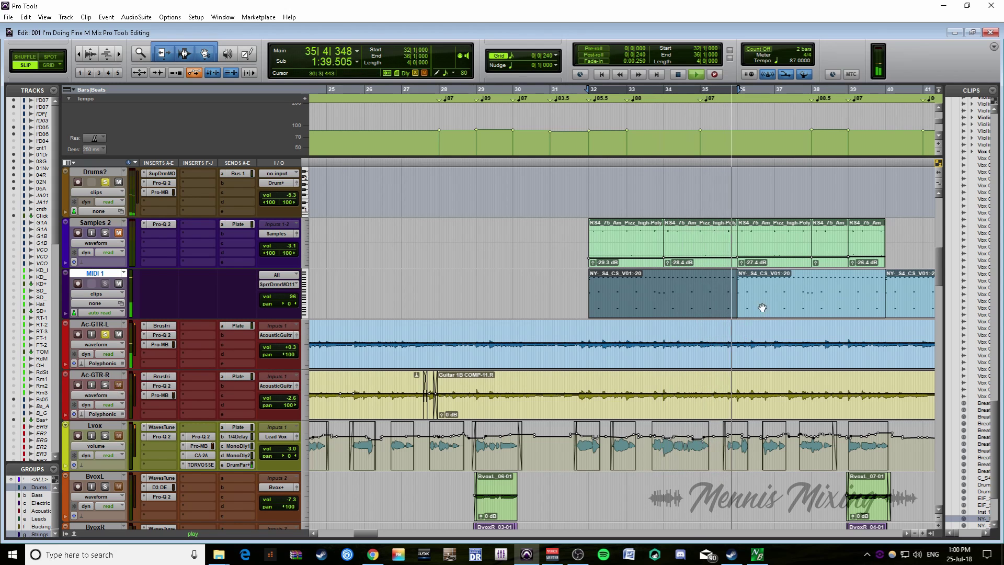
pyautogui.click(778, 293)
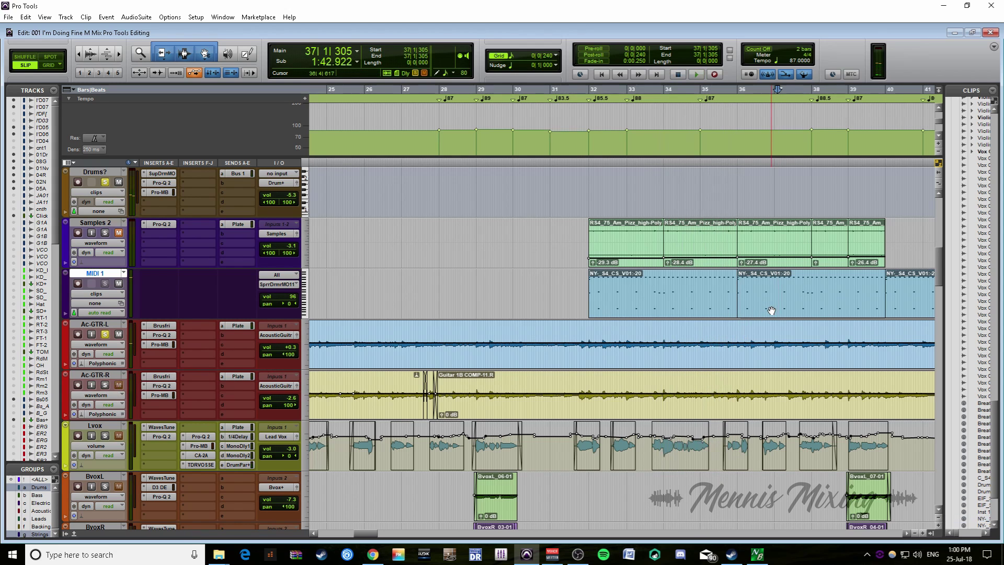
# - Inspect the MIDI 1 clips at bars 36 and 32, and highlight the tempo curve from bar 63 back to bar 1
pyautogui.hotkey('ctrl', '[')
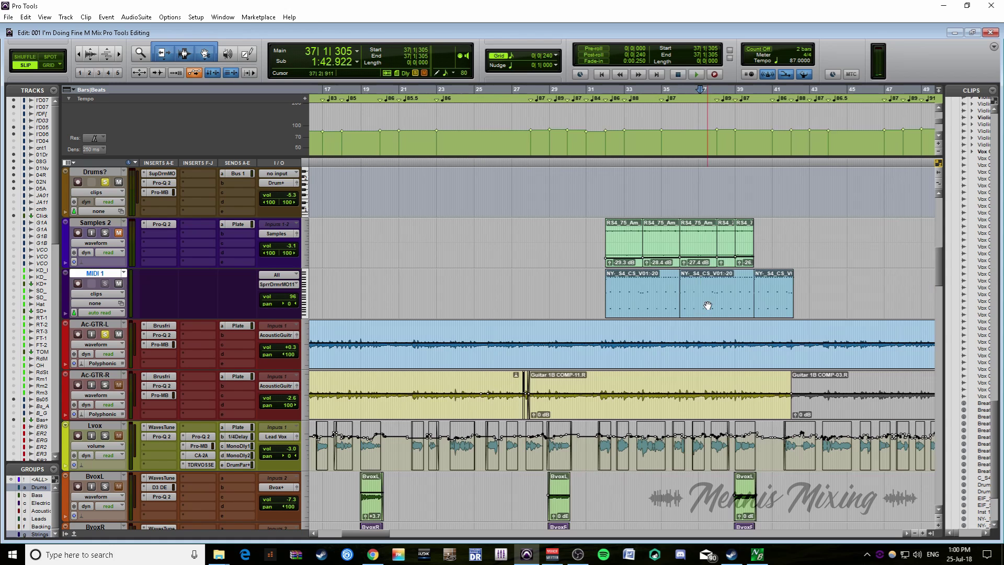
pyautogui.click(701, 308)
pyautogui.hotkey('ctrl', '[')
pyautogui.hotkey('ctrl', ']')
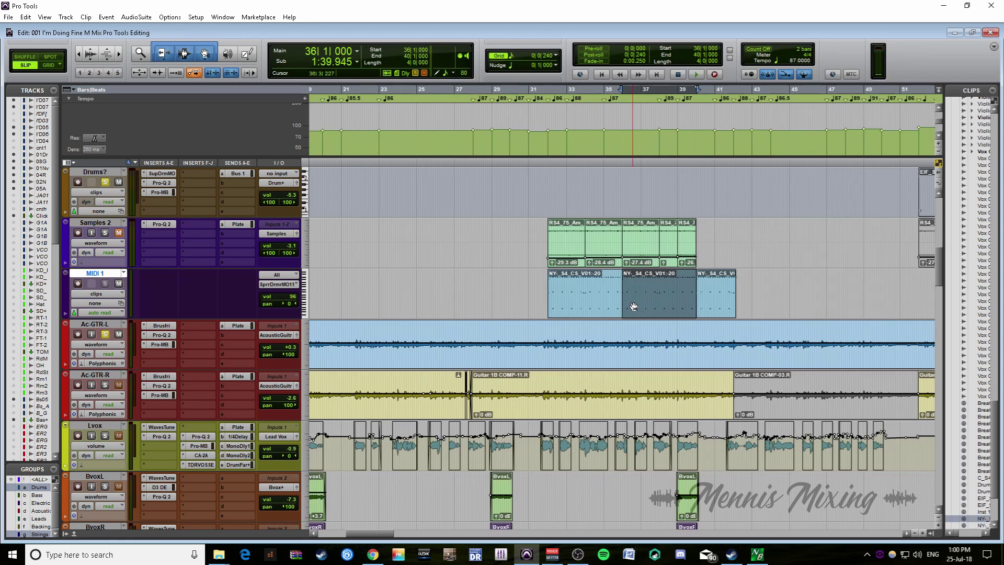
pyautogui.click(607, 301)
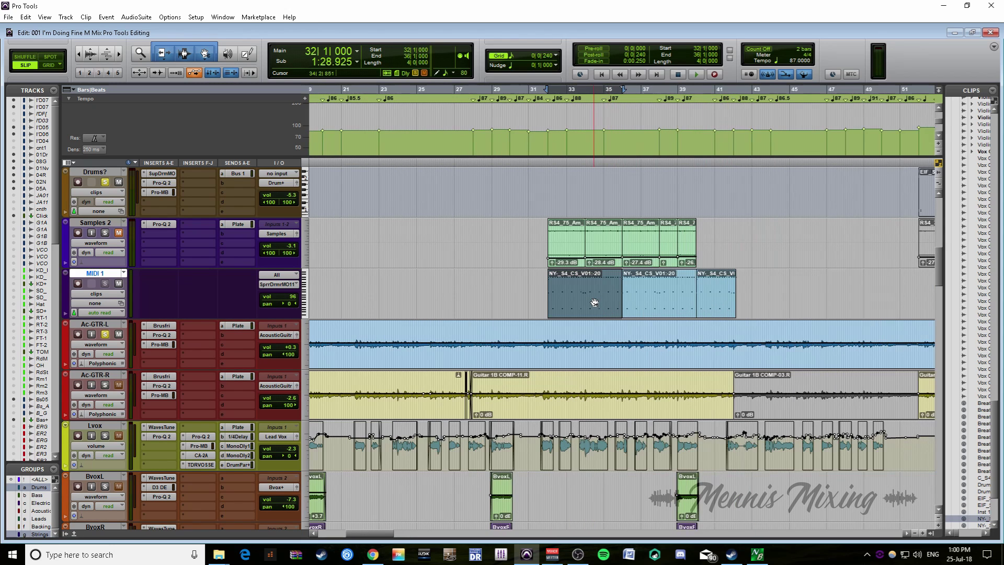
pyautogui.hotkey('ctrl', '[')
pyautogui.hotkey('ctrl', '[')
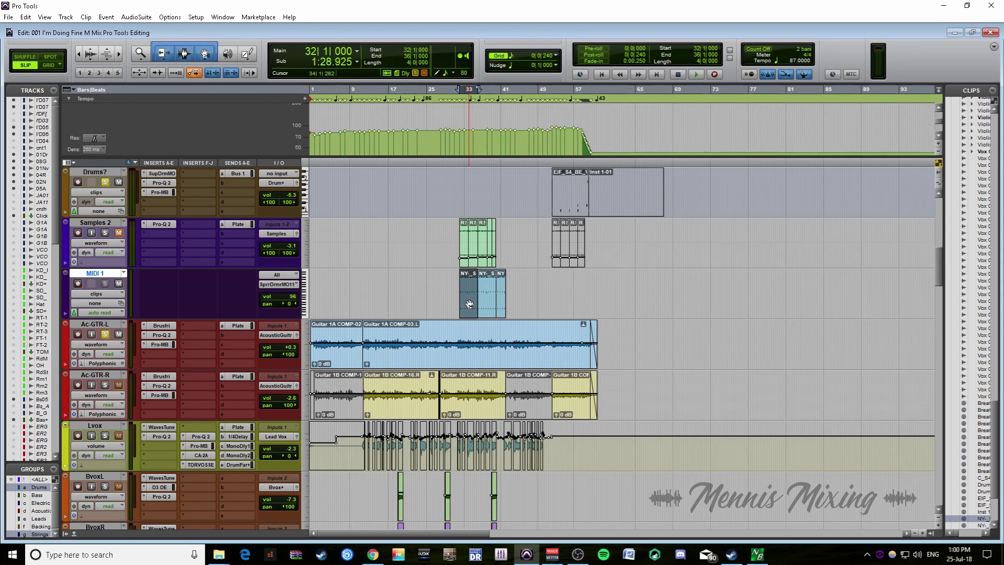
pyautogui.moveTo(631, 153); pyautogui.dragTo(311, 132)
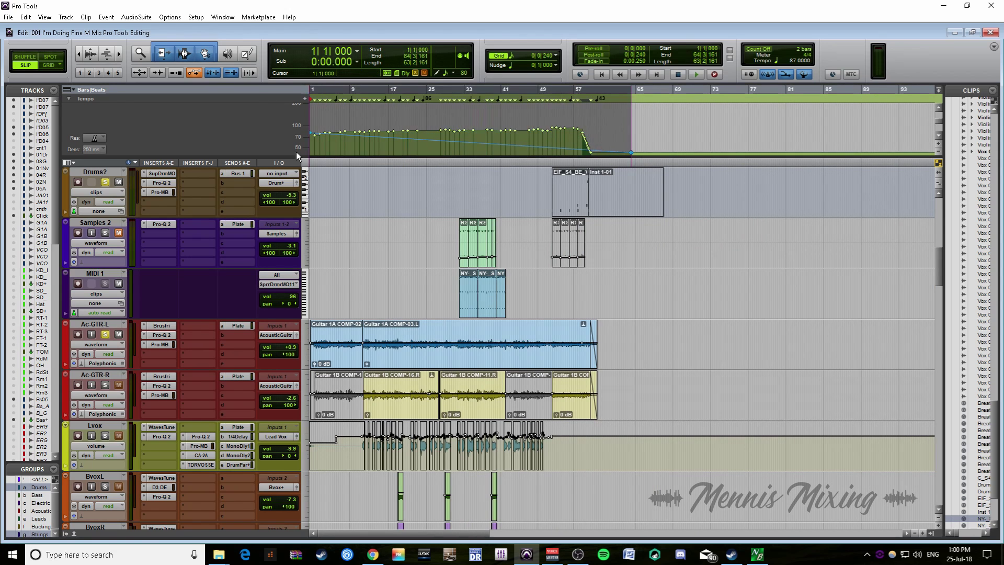
pyautogui.click(623, 279)
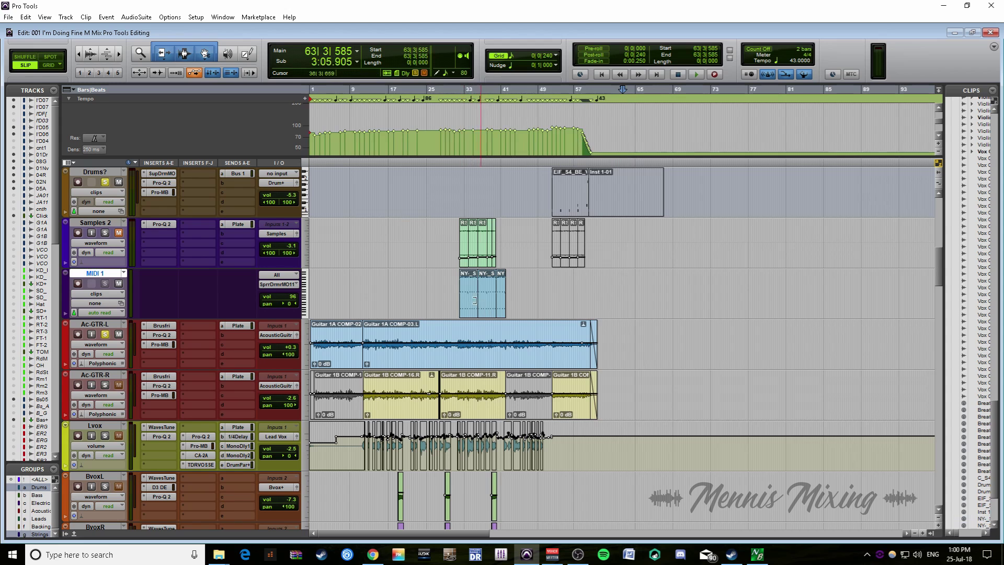
# - Copy a section of the MIDI 1 clips to bar 69, past the end of the song where the tempo is 43 BPM
pyautogui.moveTo(465, 307); pyautogui.dragTo(672, 304)
pyautogui.hotkey('ctrl', ']')
pyautogui.hotkey('ctrl', ']')
pyautogui.hotkey('ctrl', ']')
pyautogui.hotkey('ctrl', ']')
pyautogui.hotkey('ctrl', '[')
pyautogui.hotkey('ctrl', '[')
# - Play the copied MIDI clips from bar 69 to hear how they follow the slow tempo
pyautogui.click(631, 293)
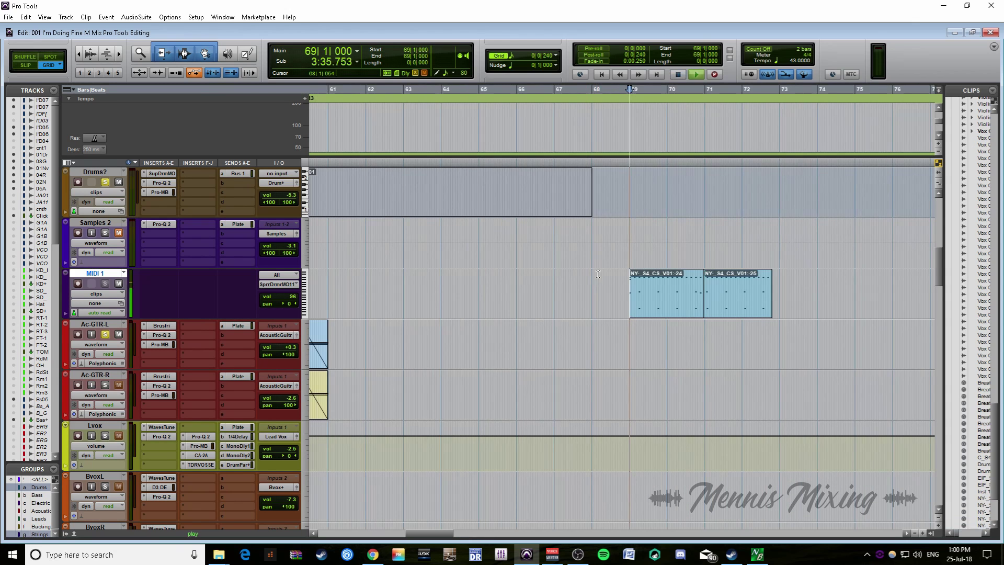
pyautogui.press('space')
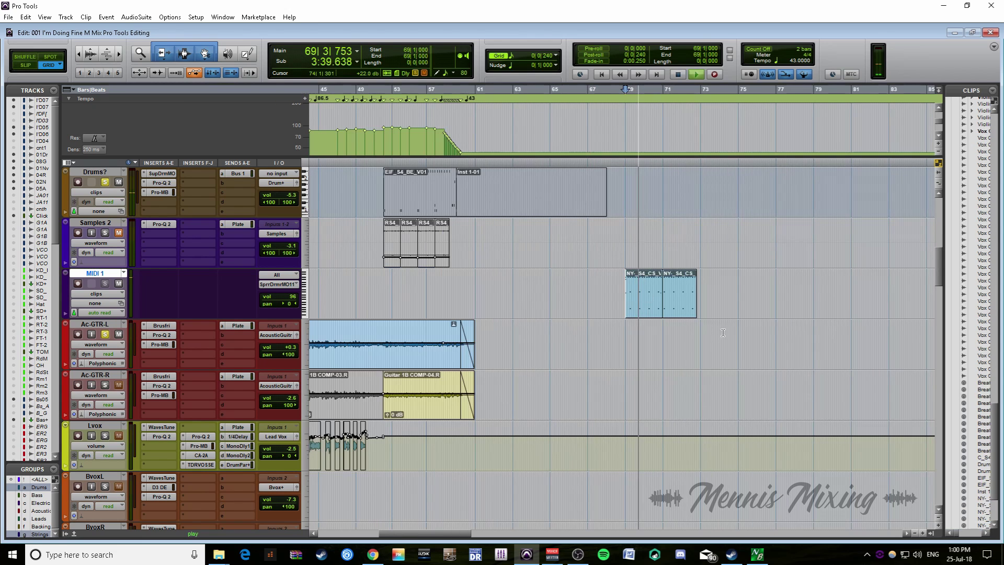
pyautogui.hscroll(1, 733, 345)
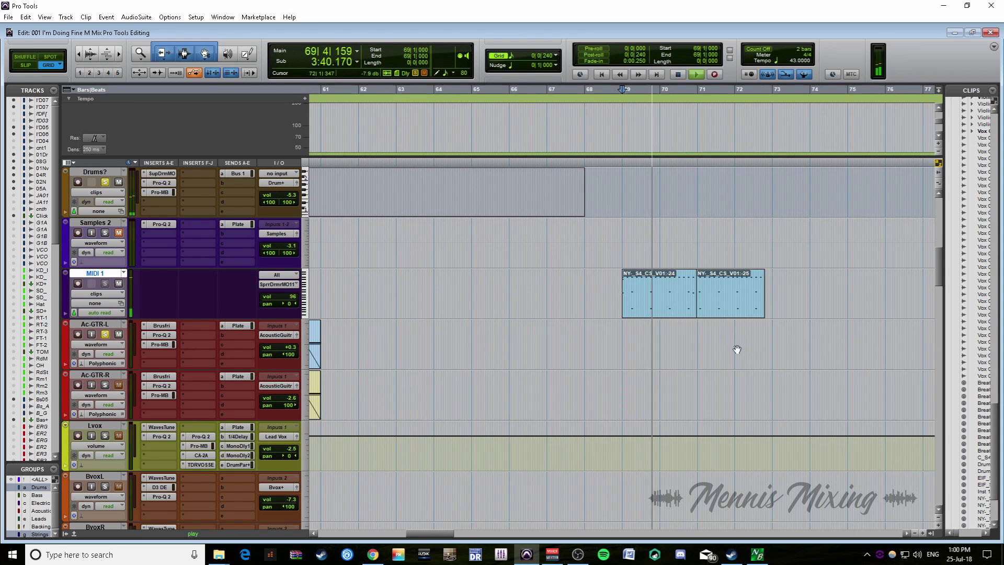
pyautogui.click(664, 301)
pyautogui.press('space')
# - Delete the copied MIDI clips at bar 69 from the MIDI 1 track
pyautogui.hotkey('ctrl', '[')
pyautogui.click(587, 272)
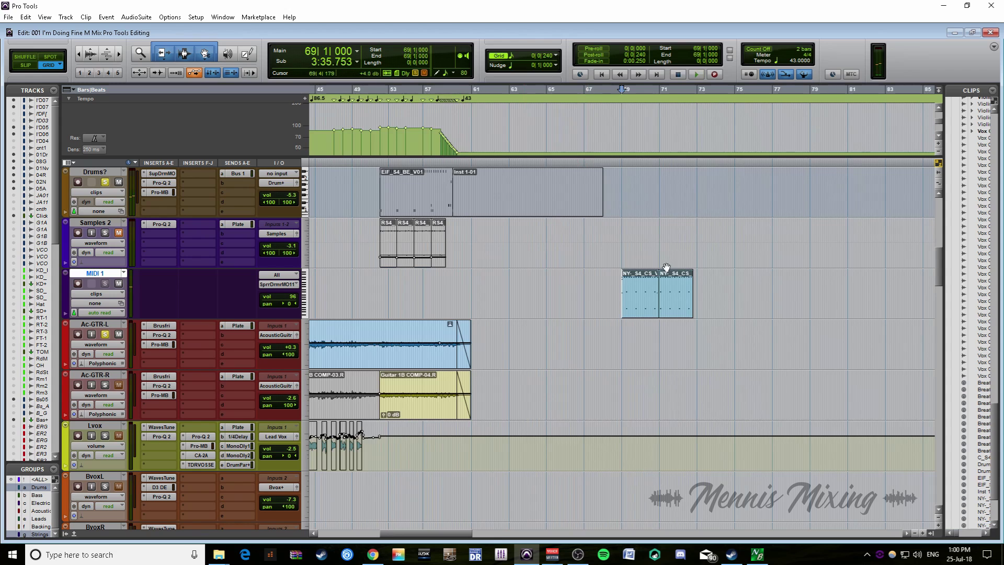
pyautogui.hotkey('ctrl', '[')
pyautogui.moveTo(590, 277); pyautogui.dragTo(765, 264)
pyautogui.press('Delete')
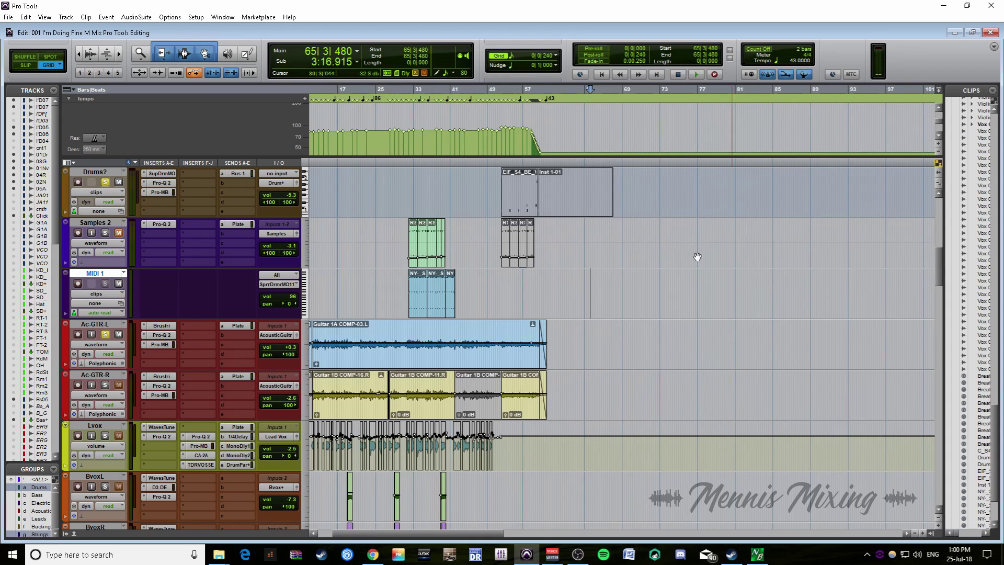
# - Open the Workspace browser on the RS4_75_Full_Lps folder and preview RS4_75_Am_pulsing_high.wav
pyautogui.click(386, 233)
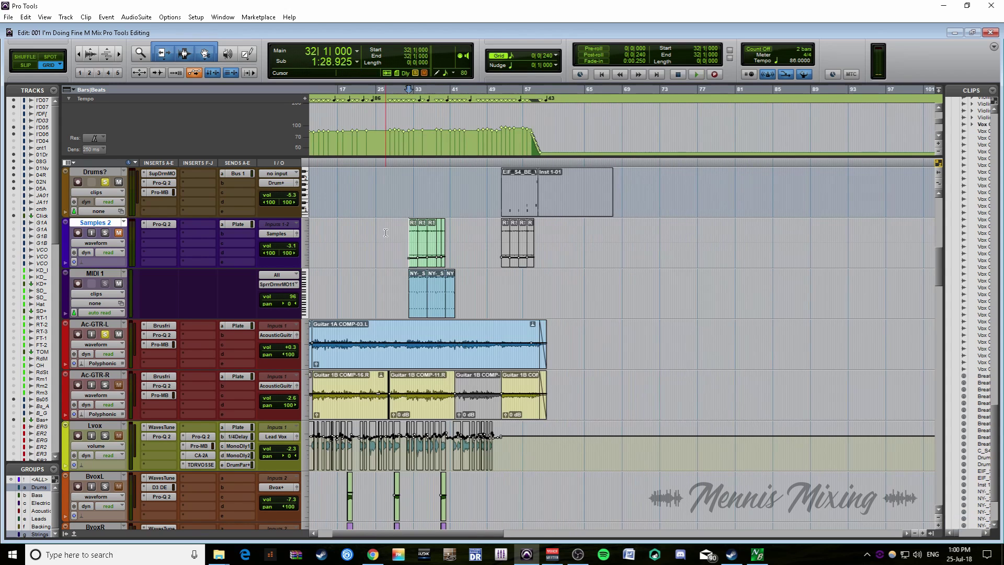
pyautogui.hotkey('alt', 'i')
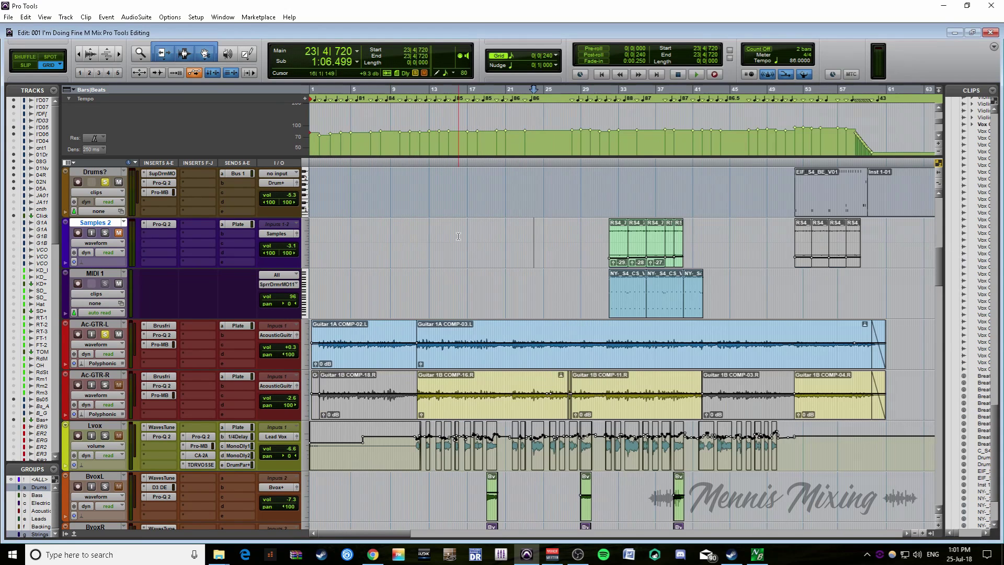
pyautogui.hotkey('alt', 'i')
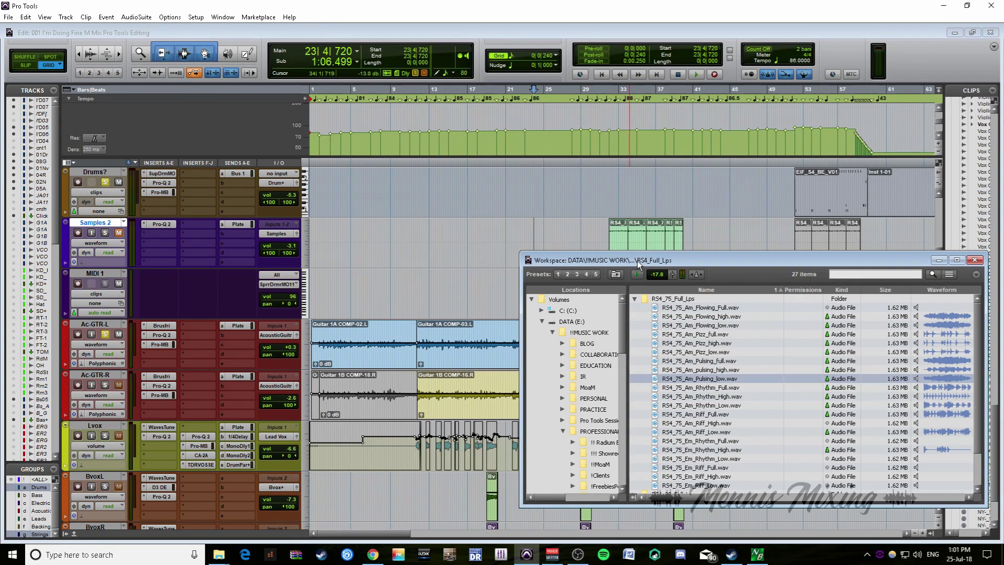
pyautogui.moveTo(638, 263); pyautogui.dragTo(374, 253)
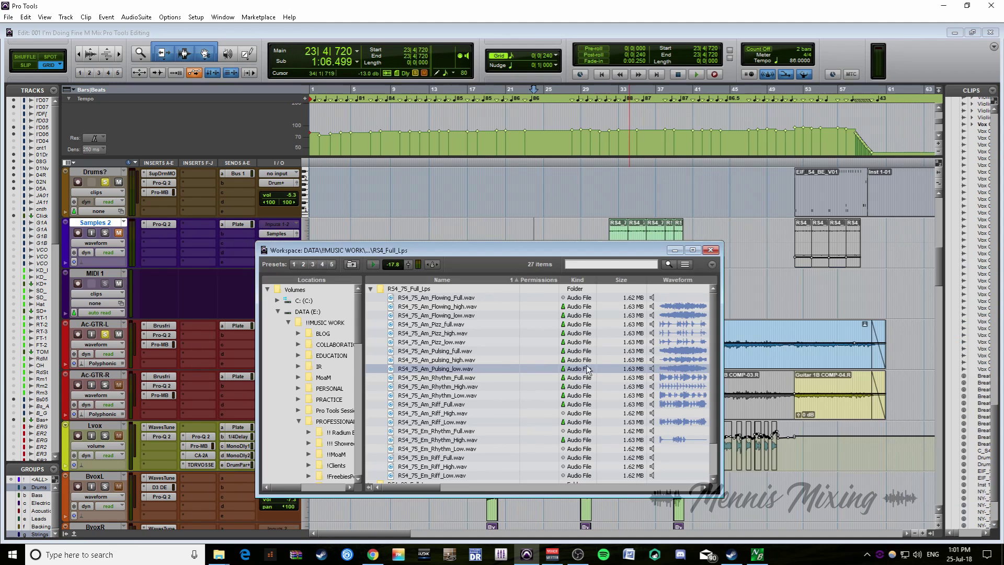
pyautogui.click(652, 360)
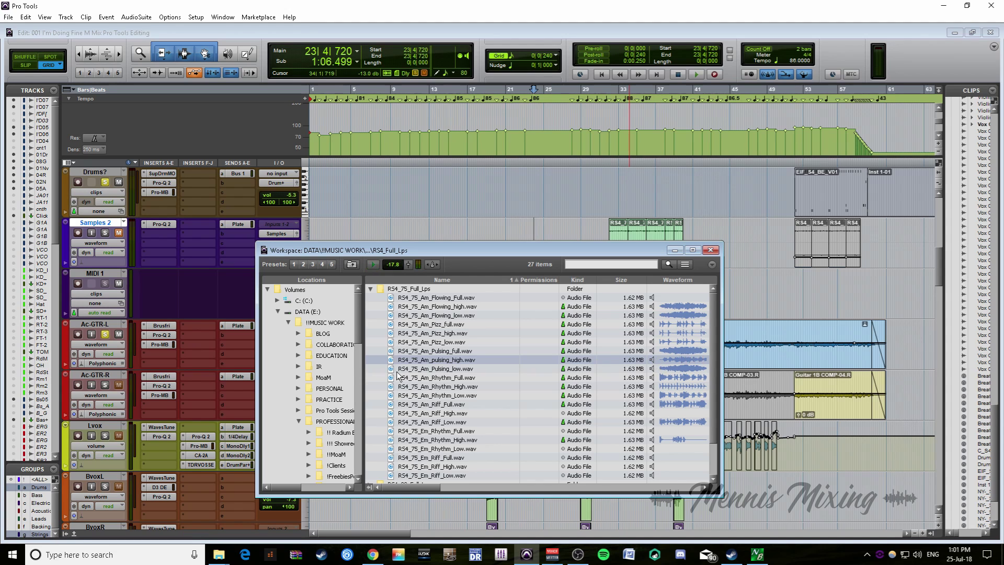
# - Make imported audio files conform to the session tempo and place RS4_75_Am_pulsing_high.wav on the Samples 2 track at bar 21
pyautogui.moveTo(493, 254); pyautogui.dragTo(520, 335)
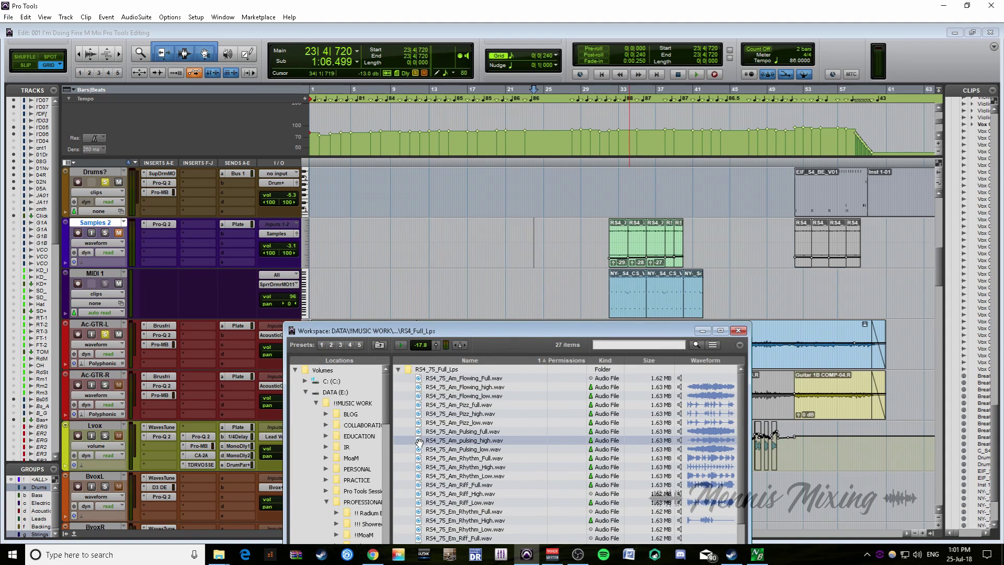
pyautogui.moveTo(420, 441); pyautogui.dragTo(472, 343)
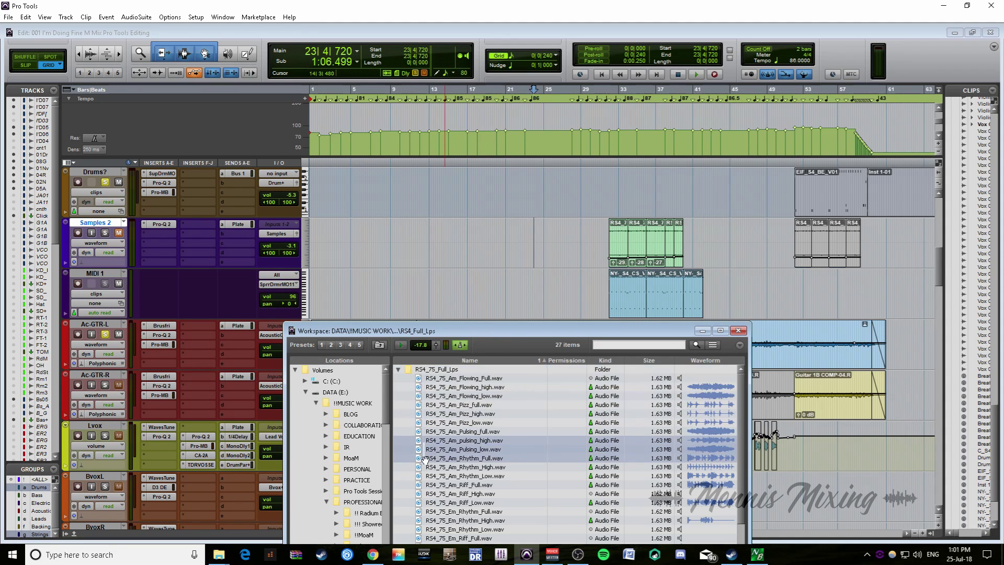
pyautogui.moveTo(419, 443); pyautogui.dragTo(505, 236)
pyautogui.click(491, 228)
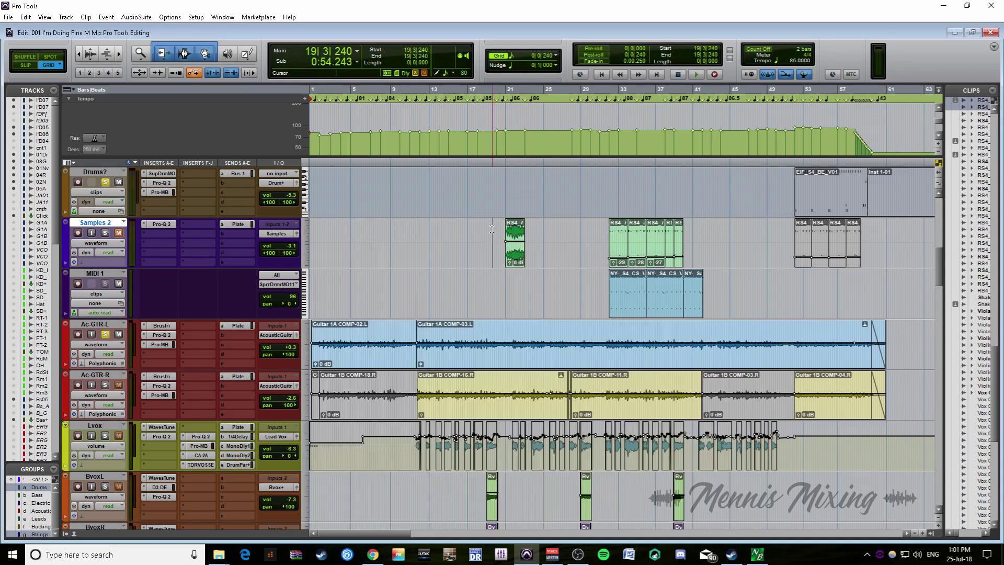
# - Solo the Samples 2 track and lower the clip gain of the pulsing loop at bar 21 to about -9.2 dB
pyautogui.hotkey('ctrl', ']')
pyautogui.hotkey('ctrl', ']')
pyautogui.hotkey('ctrl', ']')
pyautogui.click(665, 262)
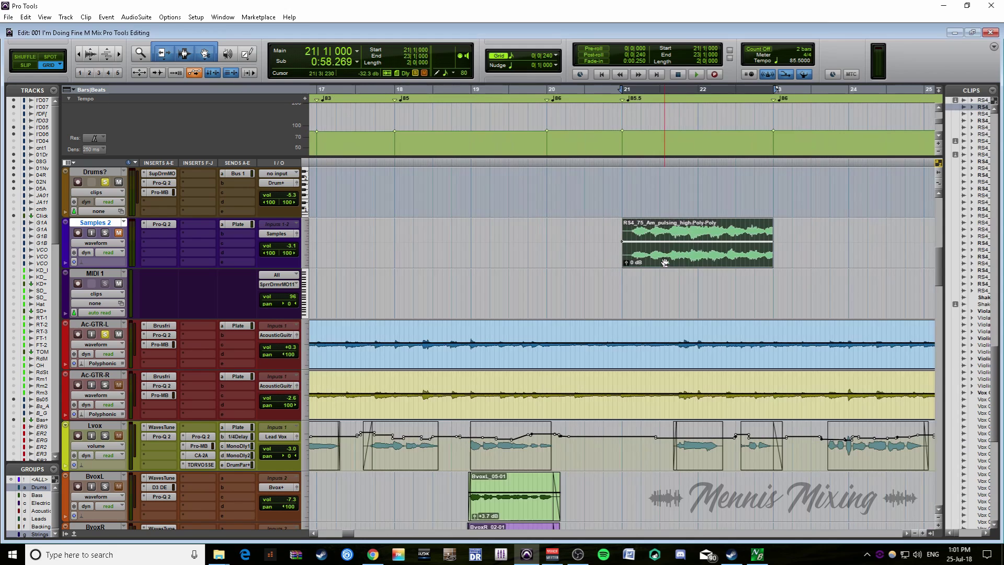
pyautogui.hotkey('ctrl', ']')
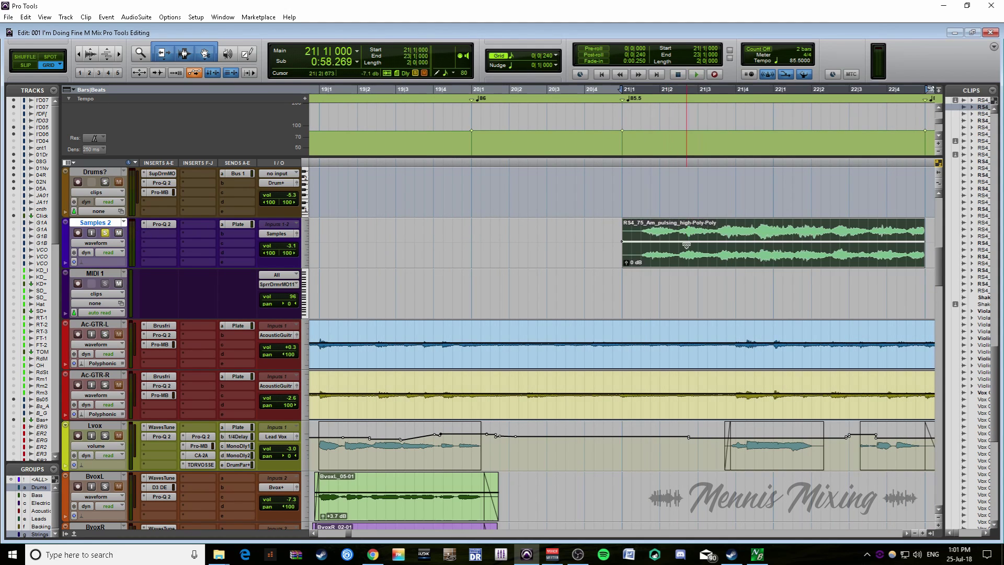
pyautogui.moveTo(688, 248); pyautogui.dragTo(691, 319)
# - Play the pulsing loop from bar 21 and solo Ac-GTR-L and Ac-GTR-R along with it
pyautogui.click(601, 253)
pyautogui.hotkey('ctrl', '[')
pyautogui.press('space')
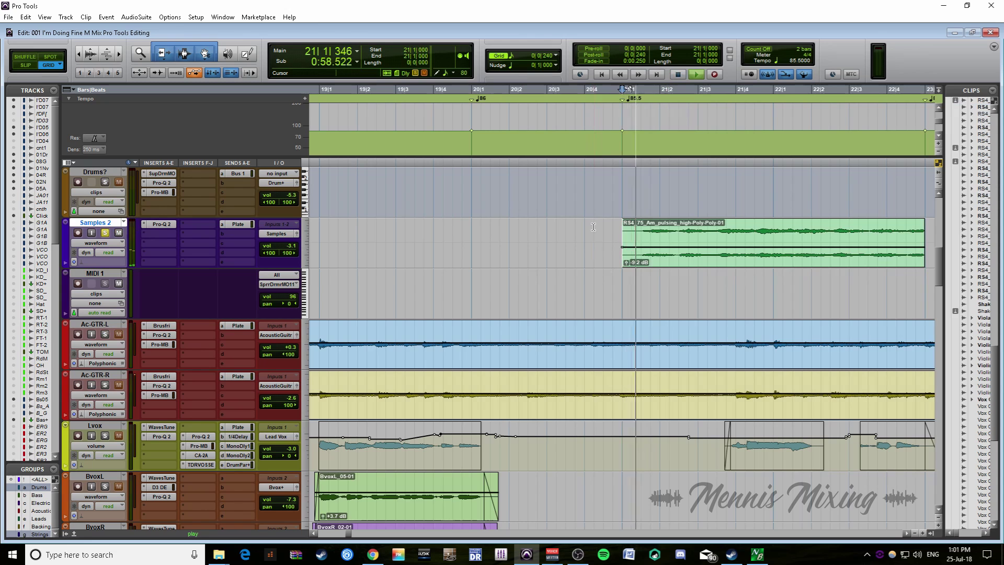
pyautogui.hotkey('ctrl', '[')
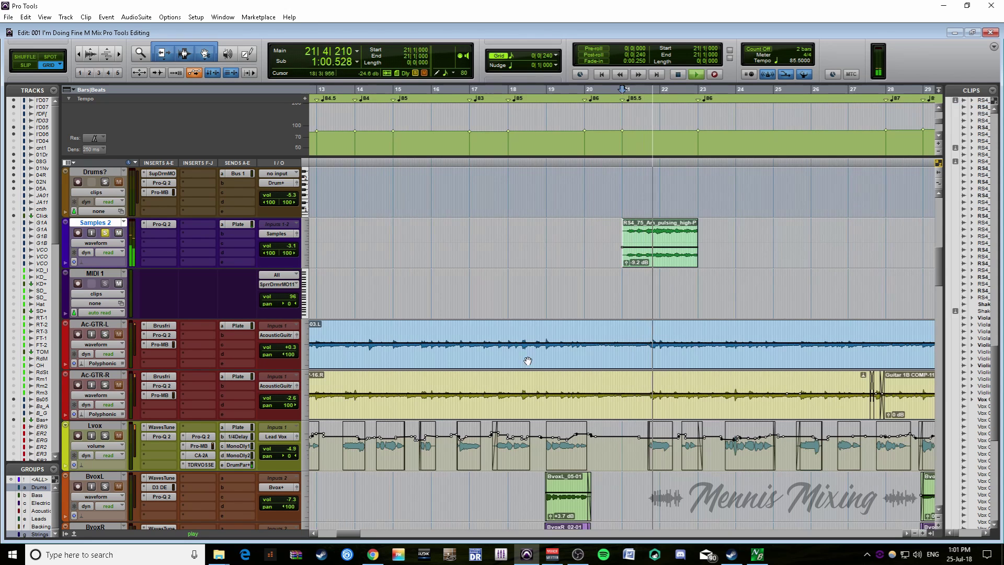
pyautogui.click(105, 334)
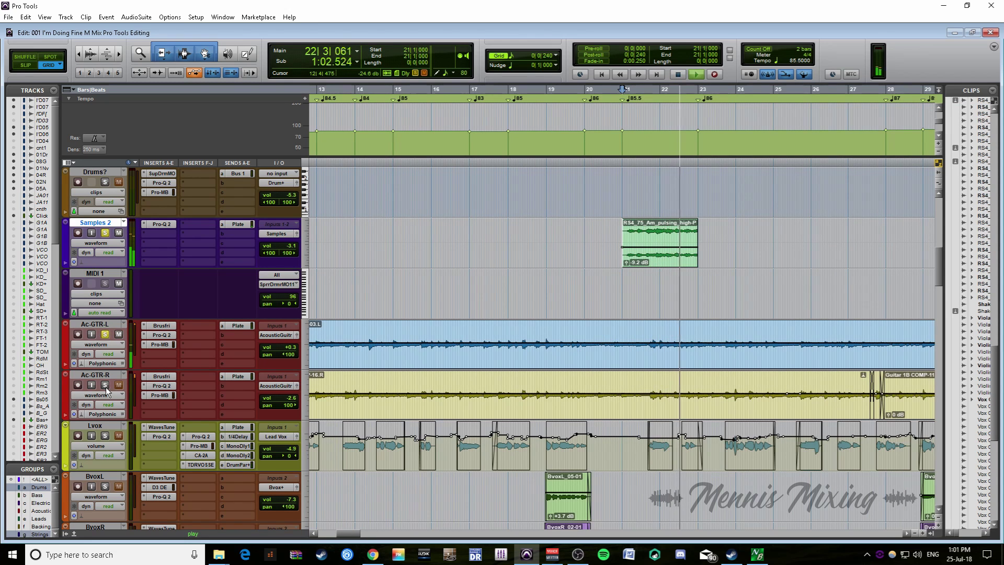
pyautogui.click(105, 385)
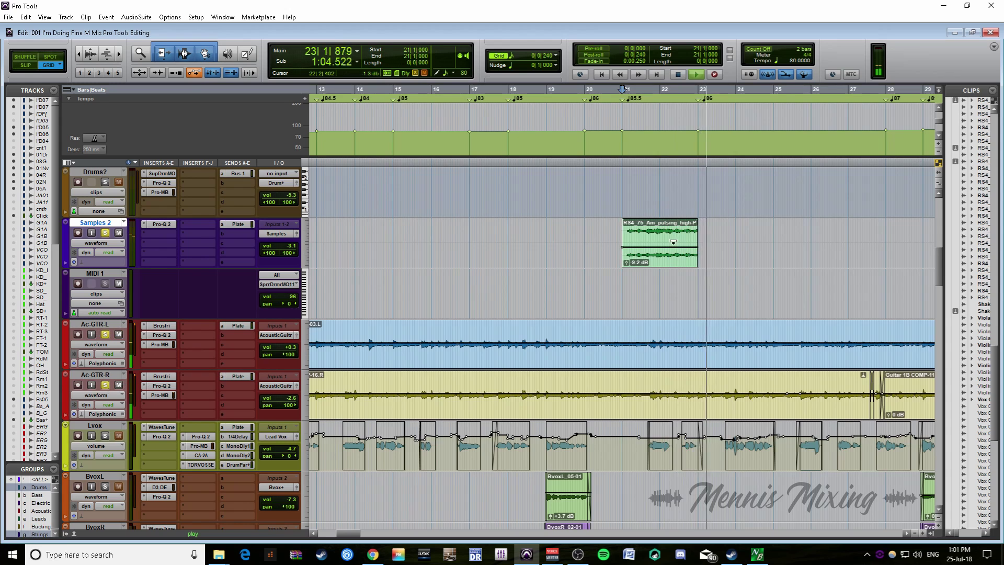
# - Stop playback and delete the pulsing loop at bar 21 from the Samples 2 track
pyautogui.hotkey('ctrl', '[')
pyautogui.press('space')
pyautogui.click(587, 251)
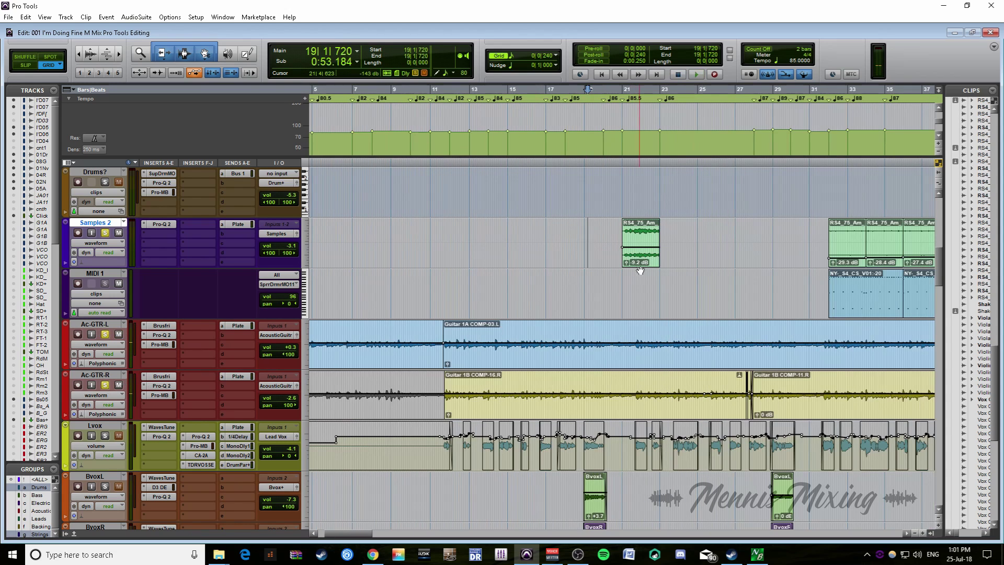
pyautogui.click(636, 238)
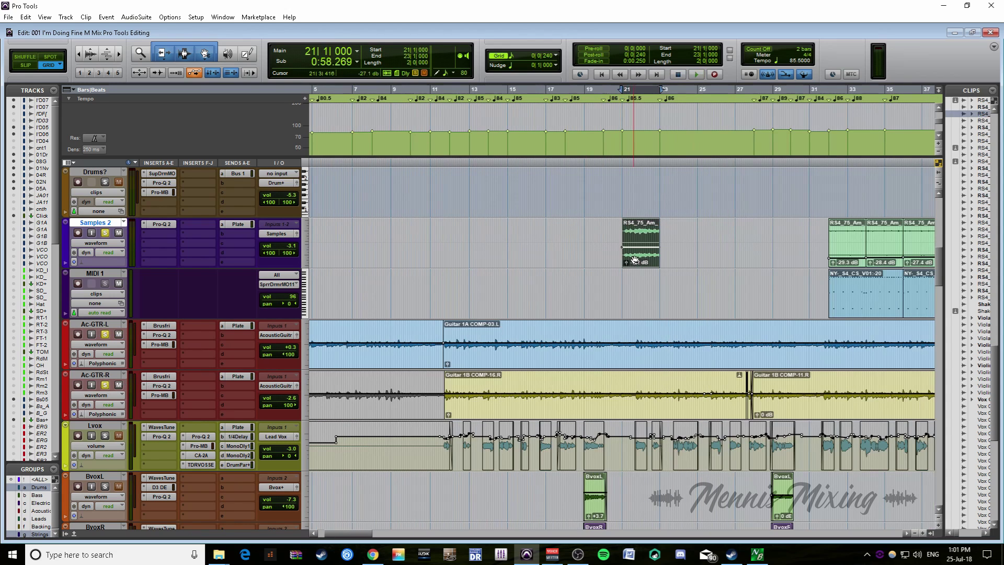
pyautogui.press('Delete')
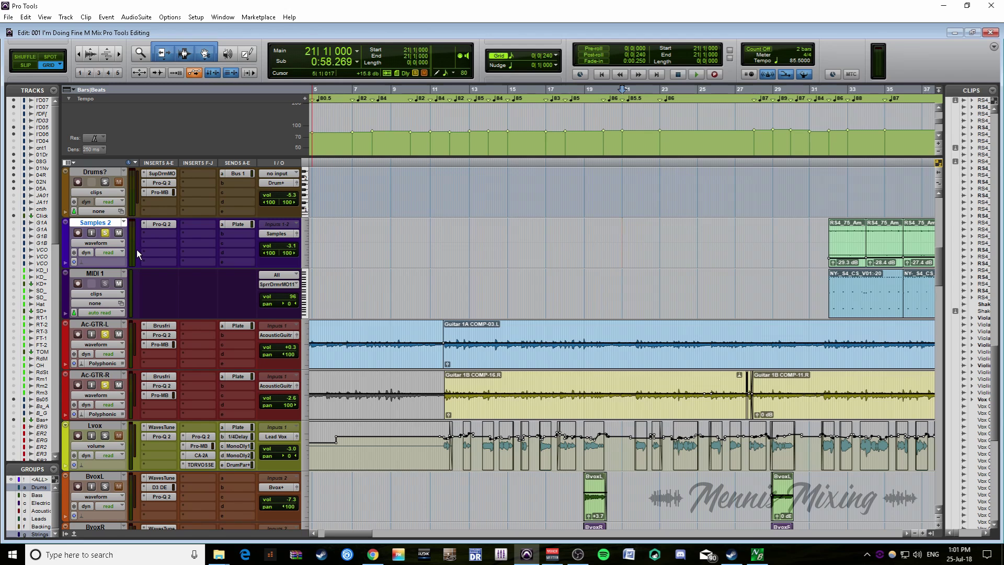
# - Reopen the Workspace browser to review the loops in the RS4_75_Full_Lps folder, and close it
pyautogui.hotkey('alt', ';')
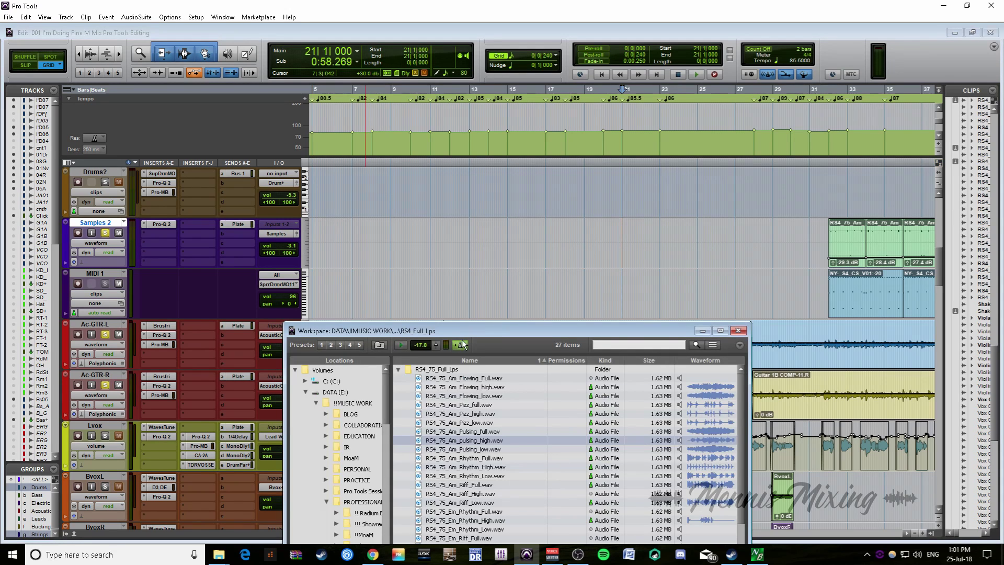
pyautogui.moveTo(476, 334); pyautogui.dragTo(450, 183)
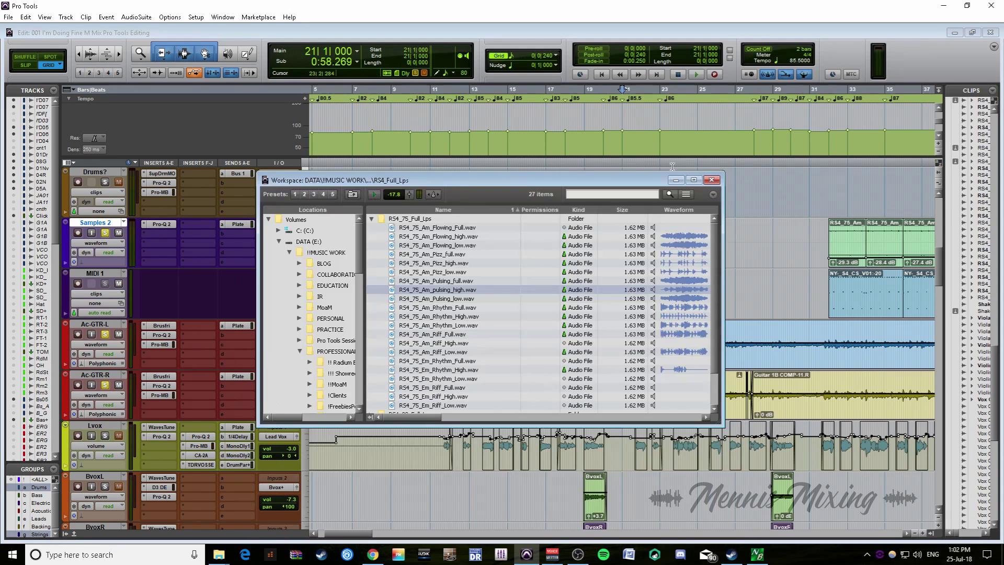
pyautogui.click(713, 180)
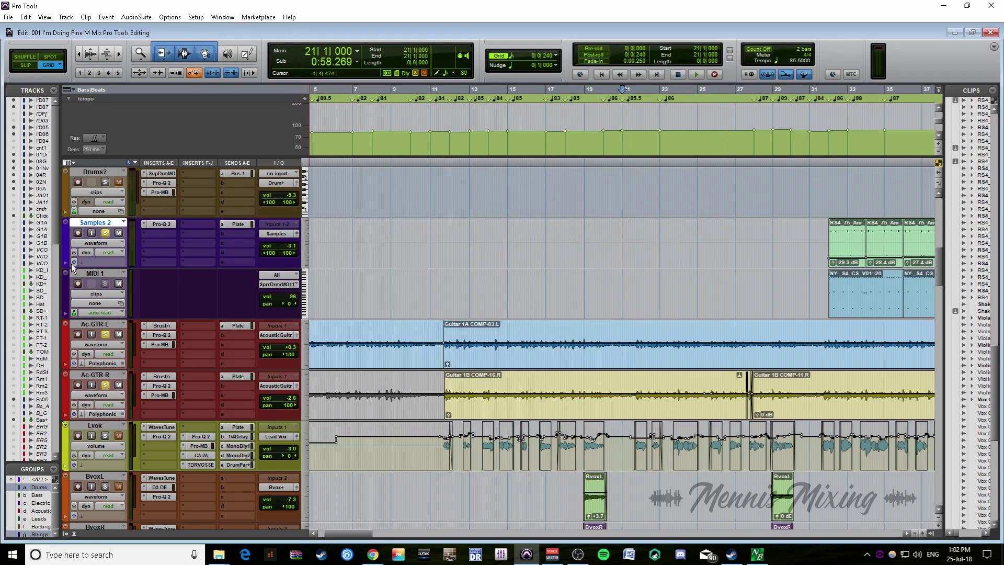
# - Clear all track solos and look over the whole session, from the synth and string tracks to the Atmos tracks
pyautogui.keyDown('alt'); pyautogui.click(105, 234); pyautogui.keyUp('alt')
pyautogui.scroll(-3, 478, 328)
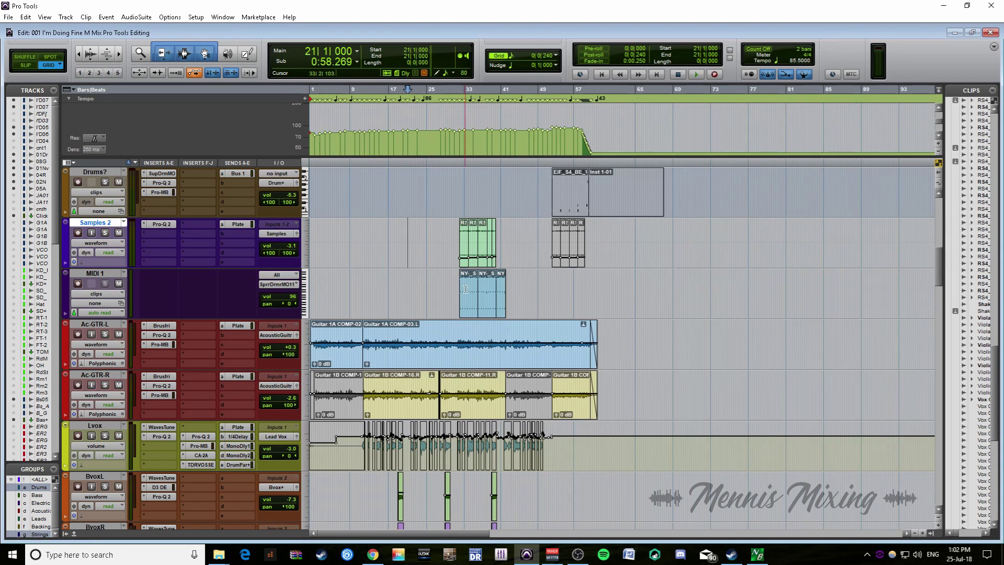
pyautogui.scroll(-10, 478, 328)
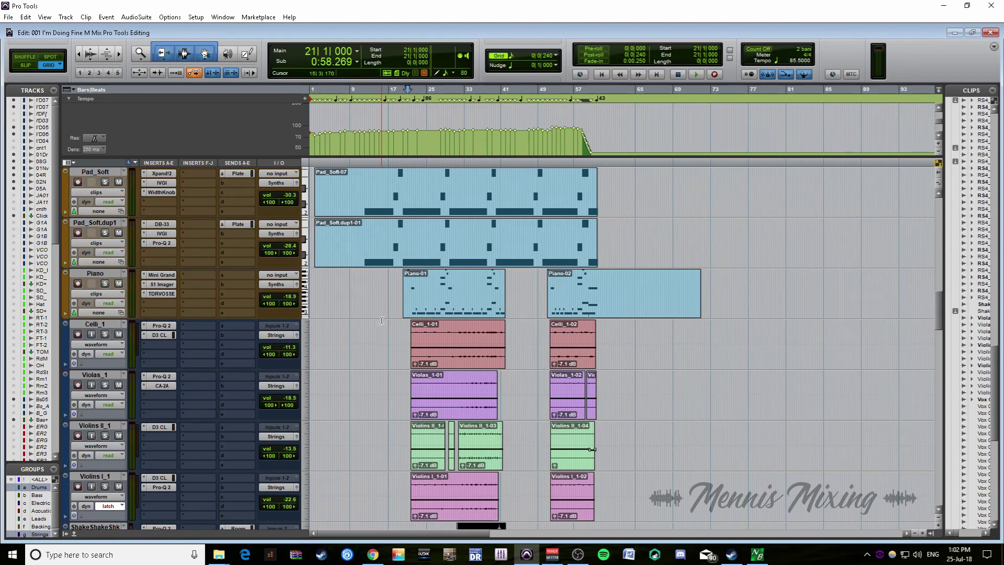
pyautogui.scroll(-10, 390, 333)
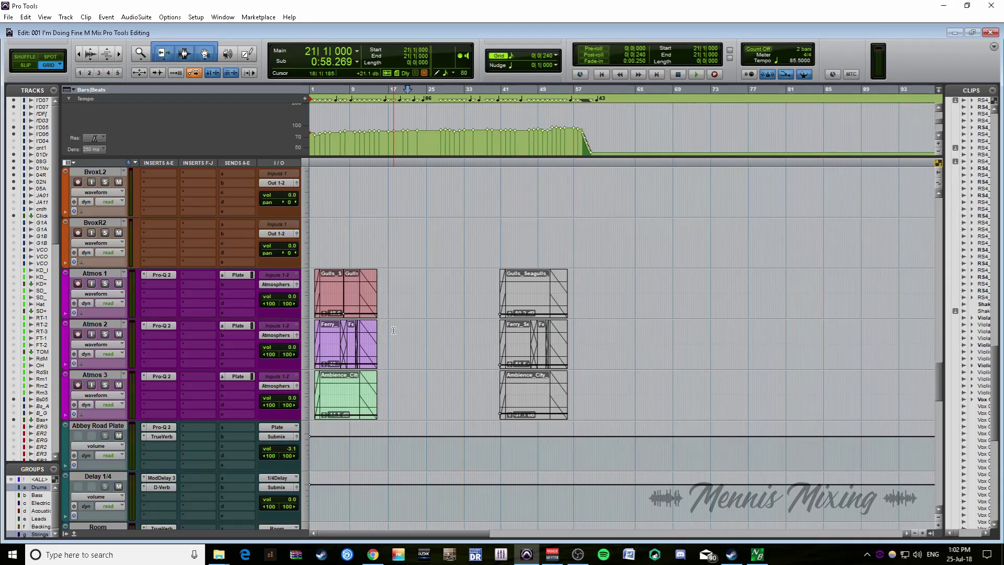
pyautogui.scroll(20, 393, 331)
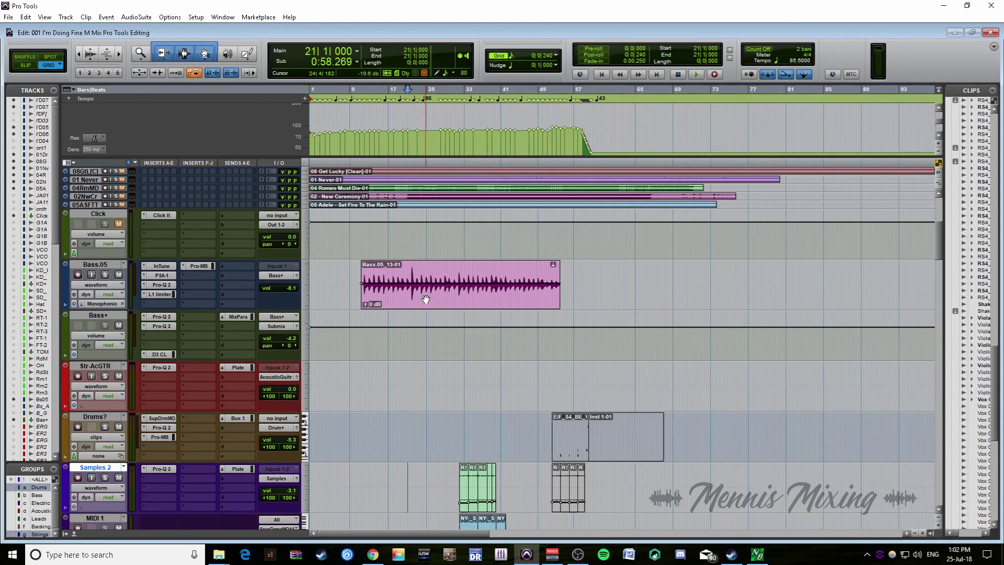
# - Place the edit cursor at bar 32 on the Samples 2 track, where the conformed loops start
pyautogui.scroll(-1, 426, 300)
pyautogui.scroll(-3, 426, 300)
pyautogui.click(427, 270)
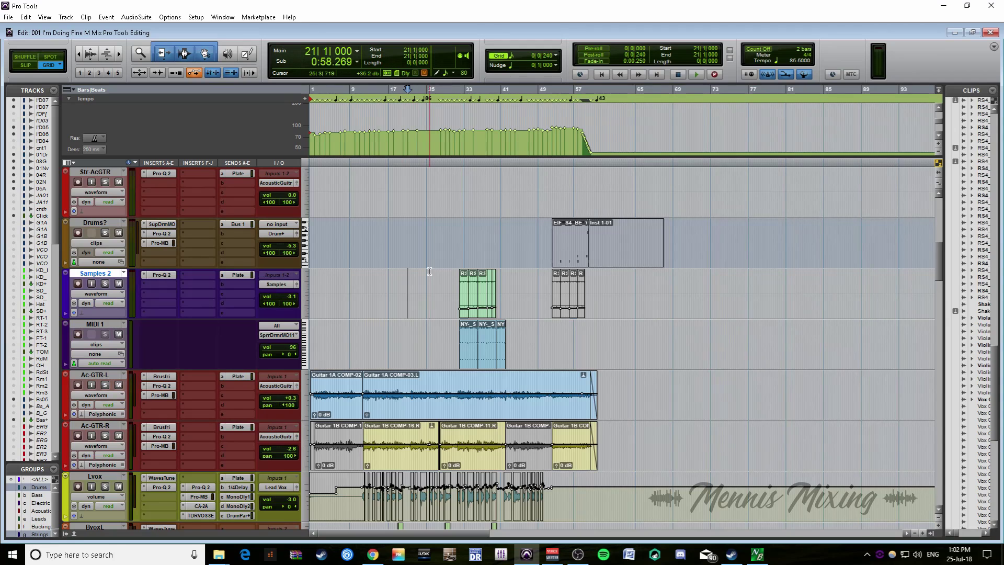
pyautogui.click(459, 269)
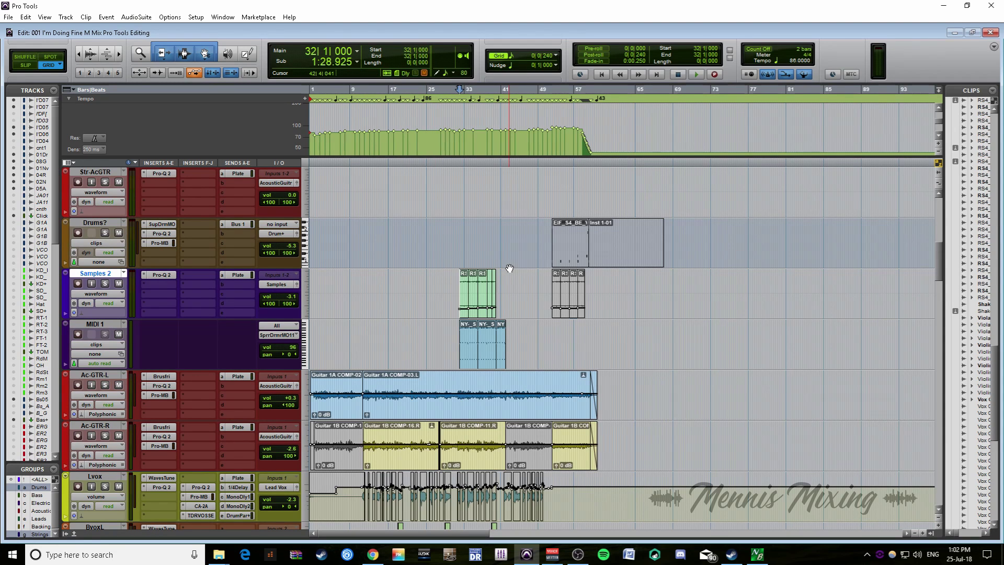
# - Place the edit cursor at bar 32 on the MIDI 1 track and examine its clips against the loops and tempo map
pyautogui.hotkey('ctrl', ']')
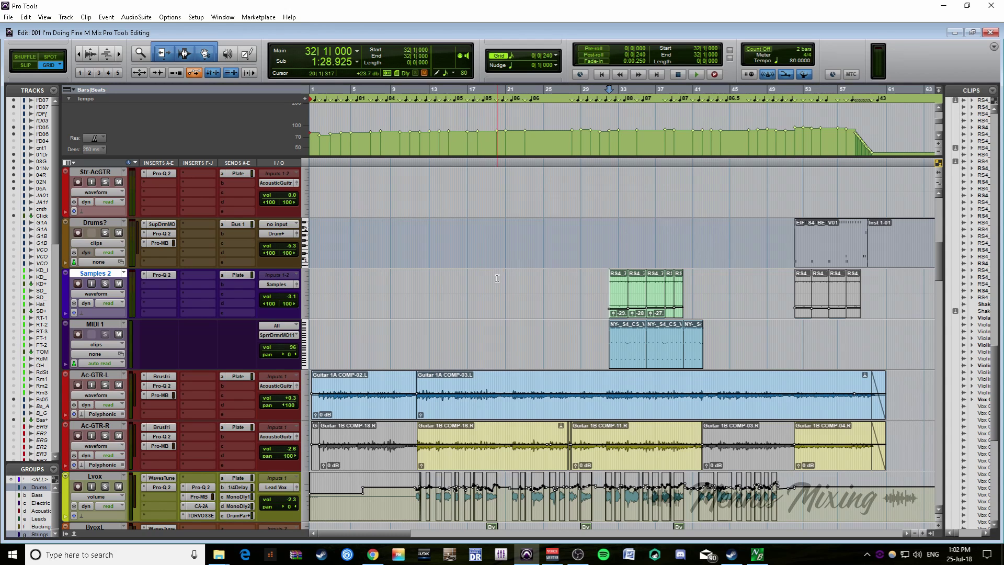
pyautogui.hotkey('ctrl', '[')
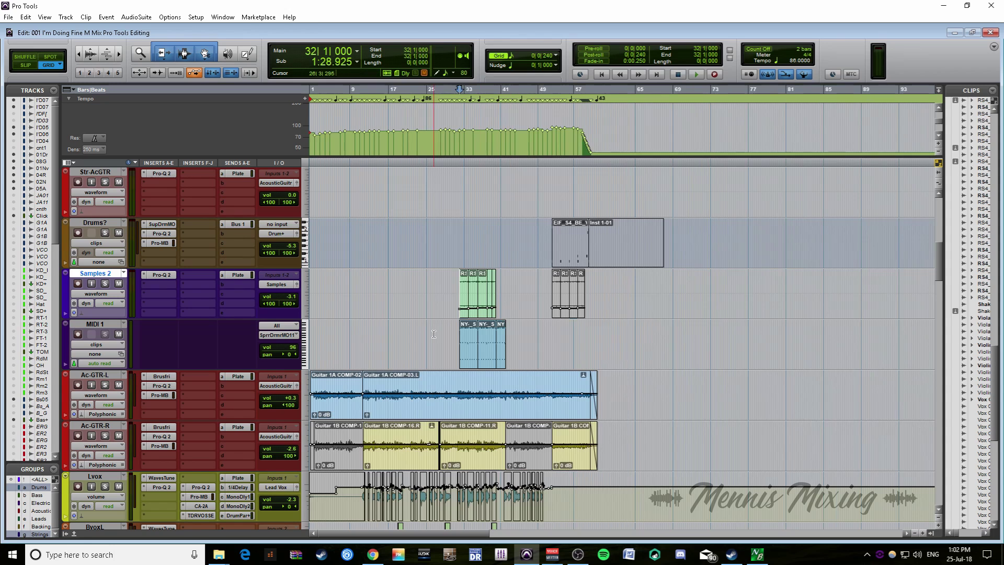
pyautogui.click(454, 333)
pyautogui.hotkey('ctrl', ']')
pyautogui.hotkey('ctrl', ']')
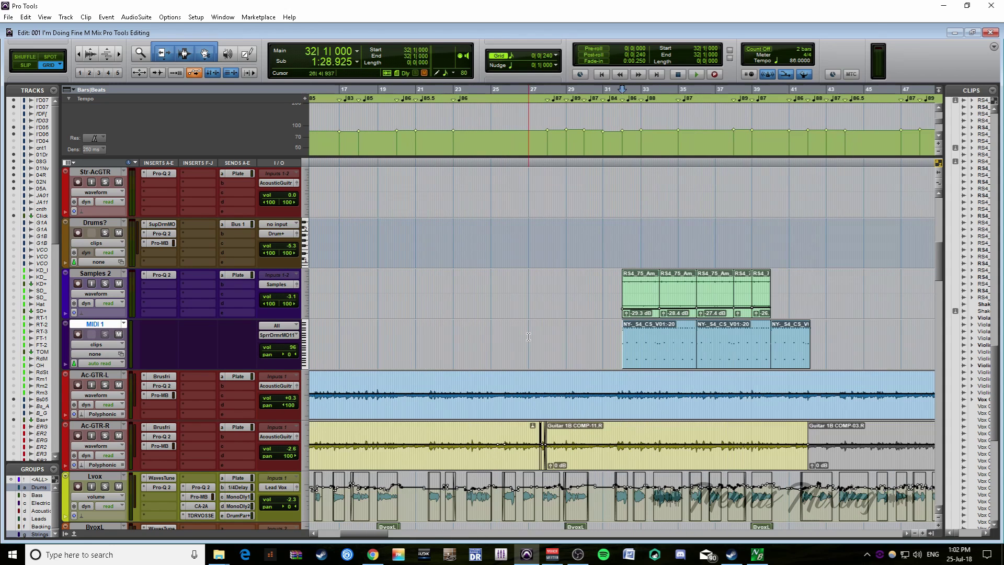